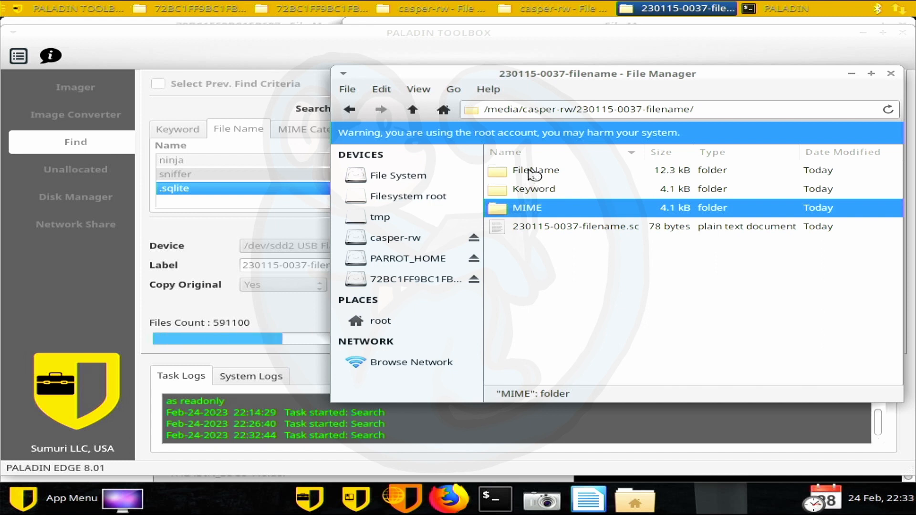
# Open the FileName folder in the search output and widen its Name column to read the file names
pyautogui.doubleClick(534, 175)
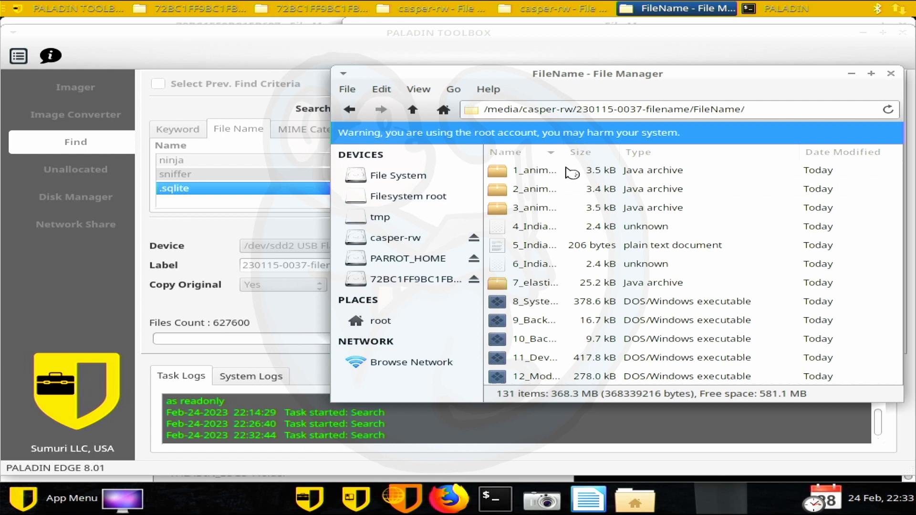
pyautogui.moveTo(565, 151); pyautogui.dragTo(678, 155)
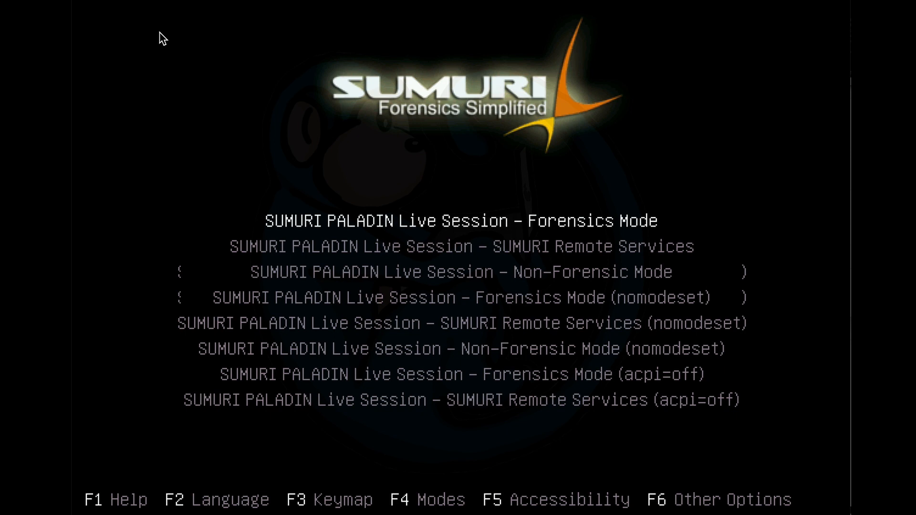
# Boot the live session in Forensics Mode and open the Find function of PALADIN Toolbox
pyautogui.press('Return')
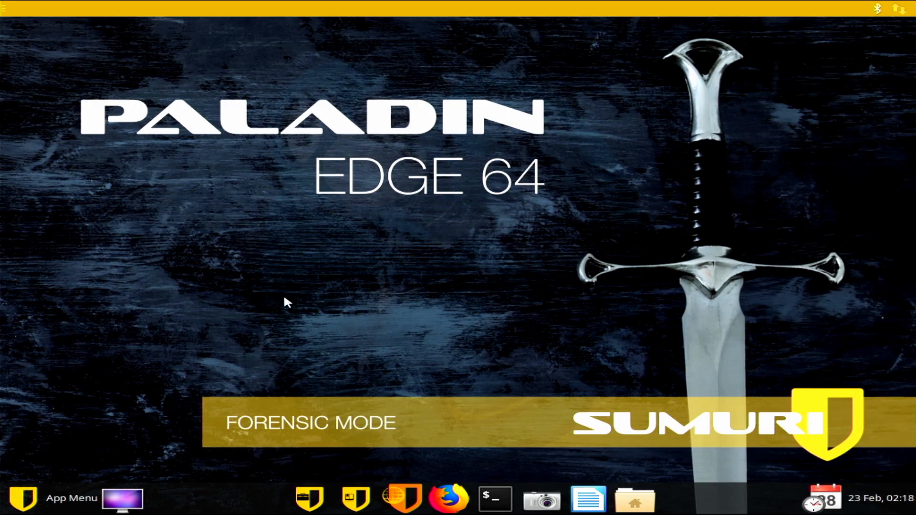
pyautogui.click(310, 491)
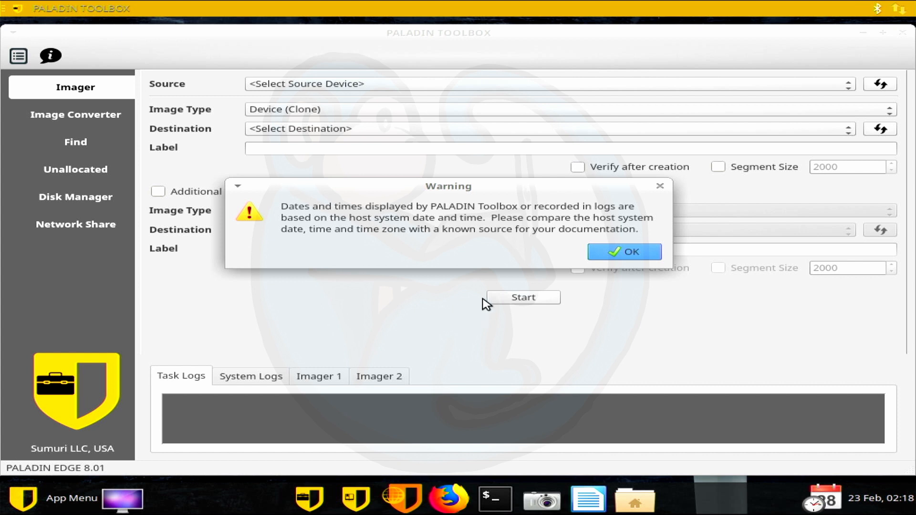
pyautogui.click(621, 253)
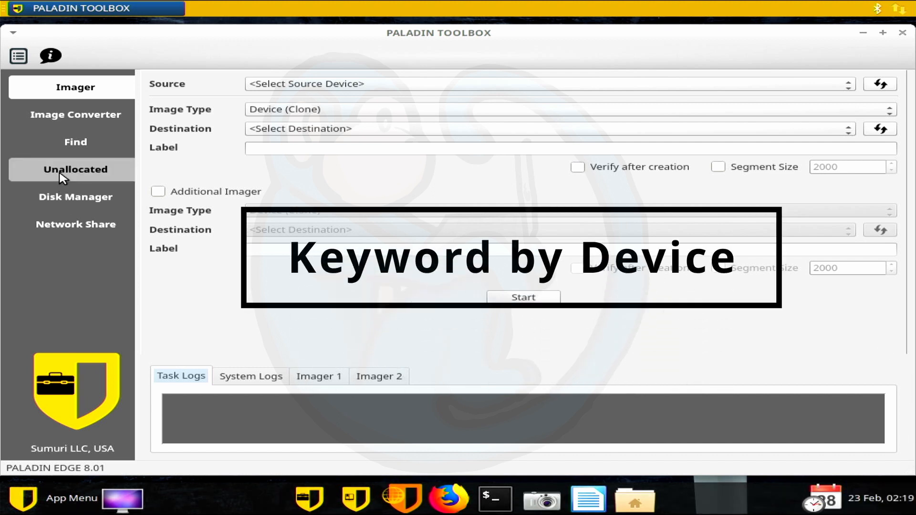
pyautogui.click(73, 152)
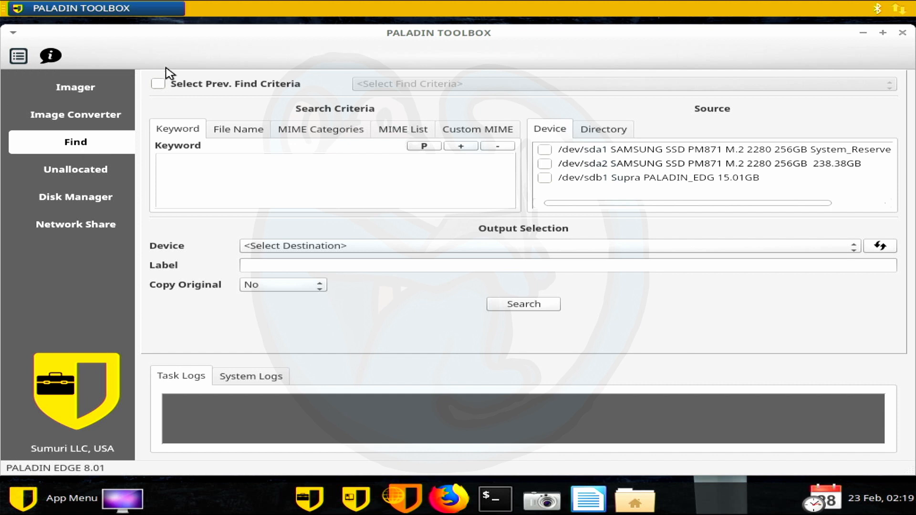
# Enable previous find criteria, check the list of available criteria and disable the option again
pyautogui.click(163, 84)
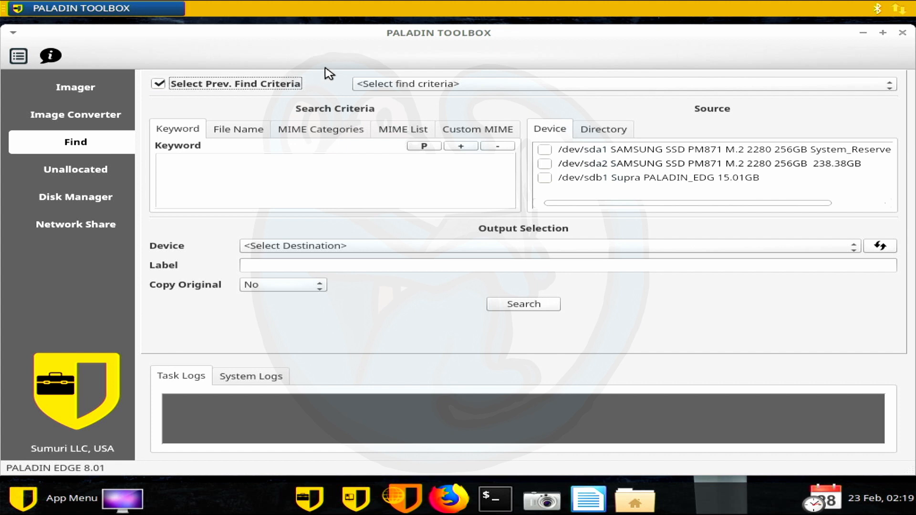
pyautogui.click(378, 86)
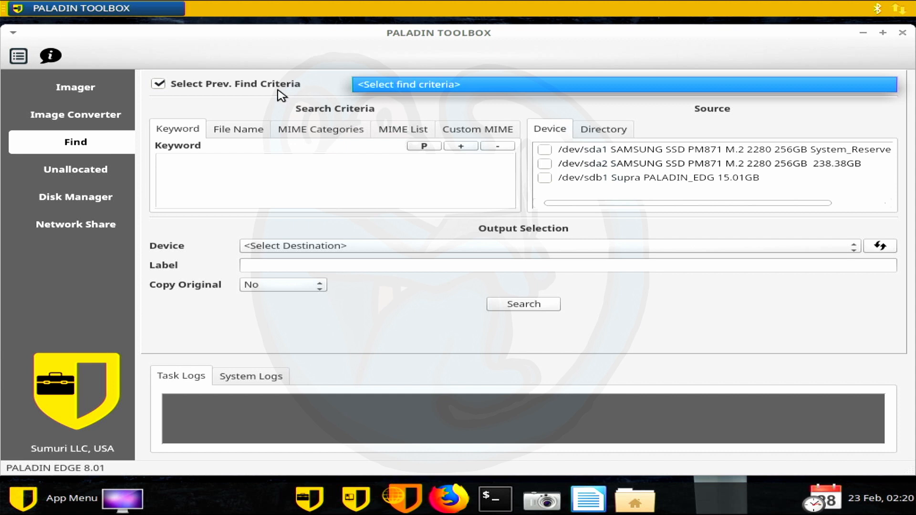
pyautogui.click(261, 91)
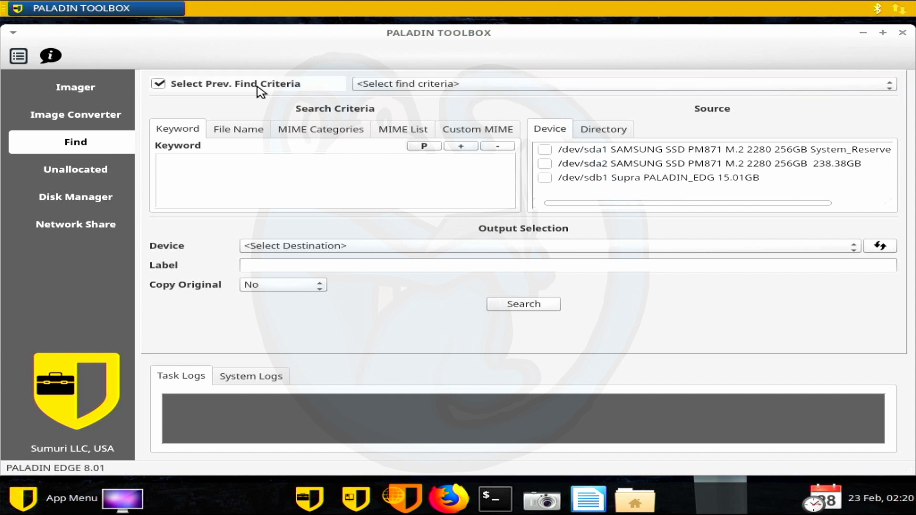
pyautogui.click(261, 89)
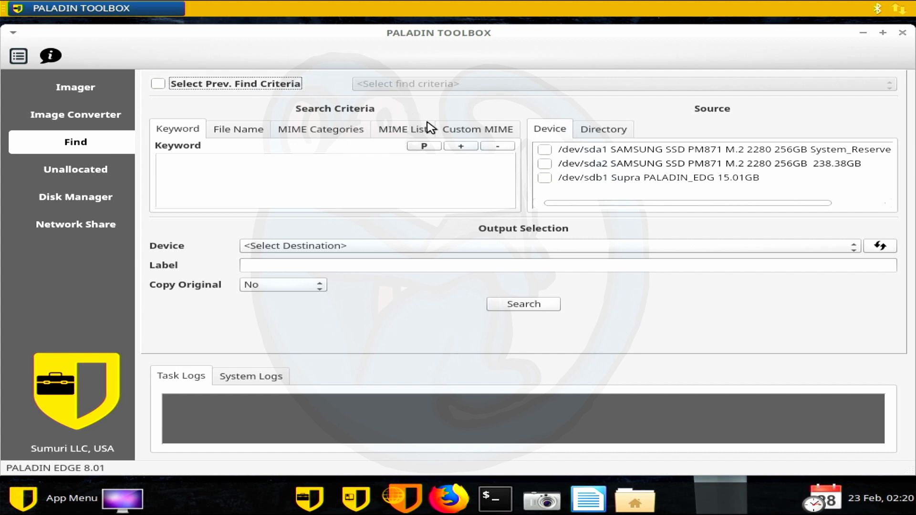
# Add the keywords exoskeleton, whitworth and whimsical to the search criteria
pyautogui.click(428, 148)
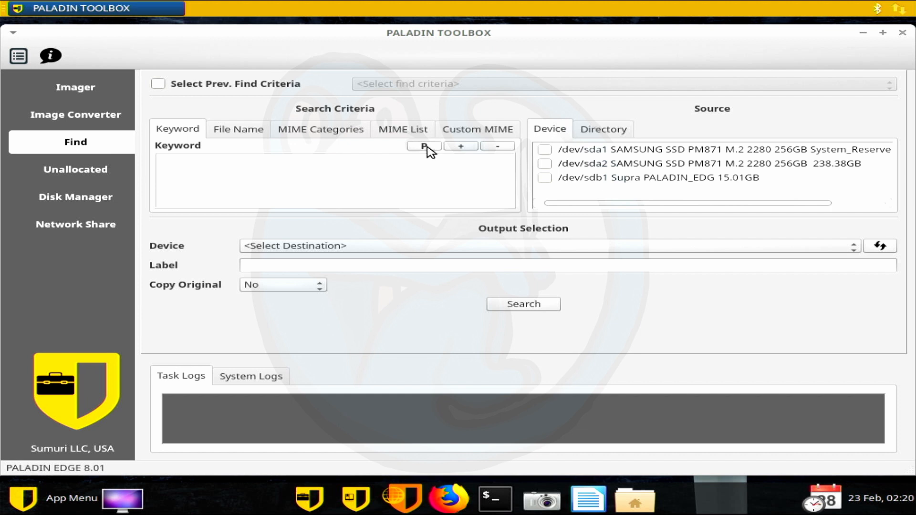
pyautogui.click(460, 146)
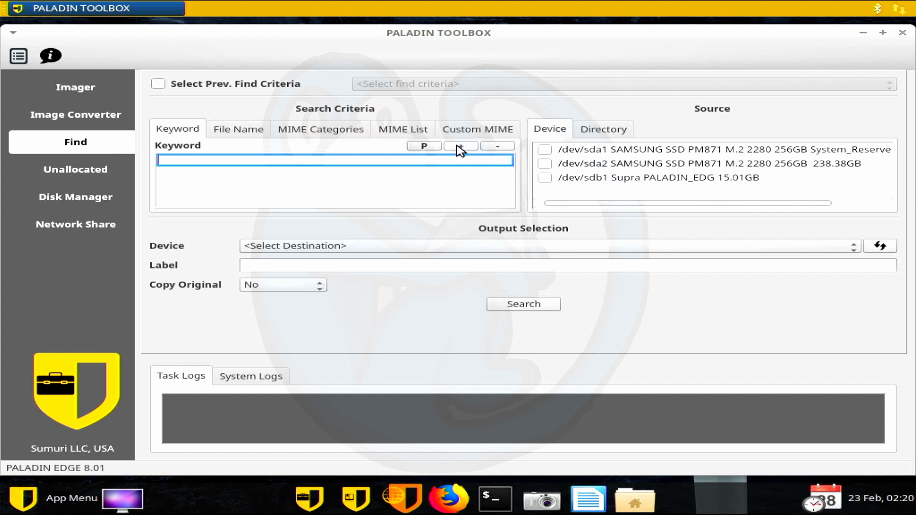
pyautogui.write('exoskeleton')
pyautogui.press('Return')
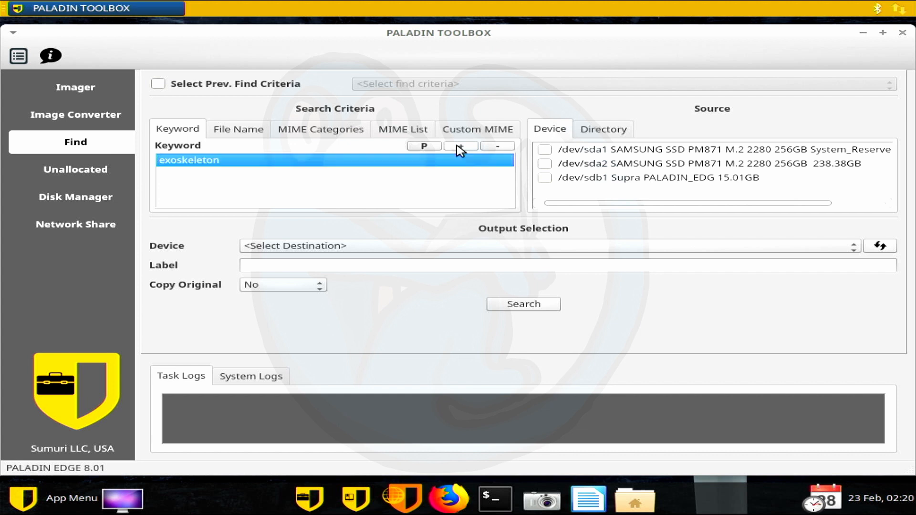
pyautogui.click(460, 147)
pyautogui.write('whitworth')
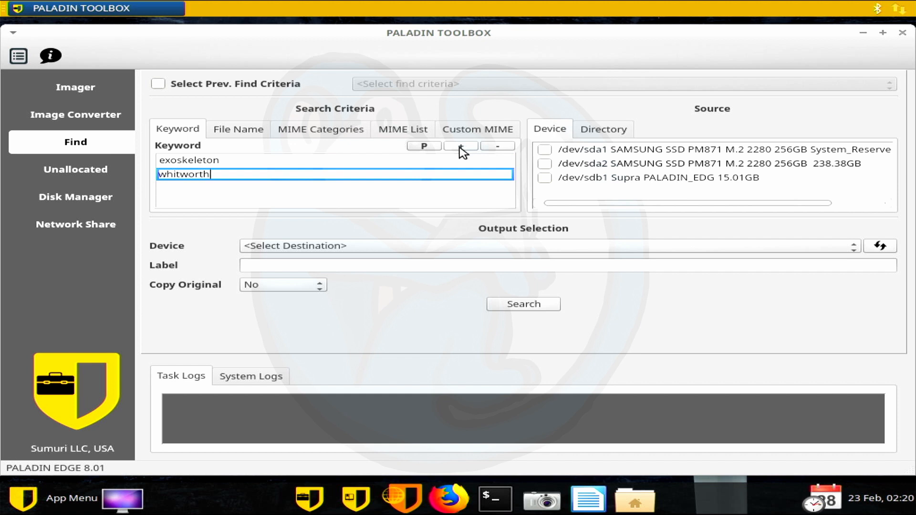
pyautogui.click(460, 148)
pyautogui.write('whimsical')
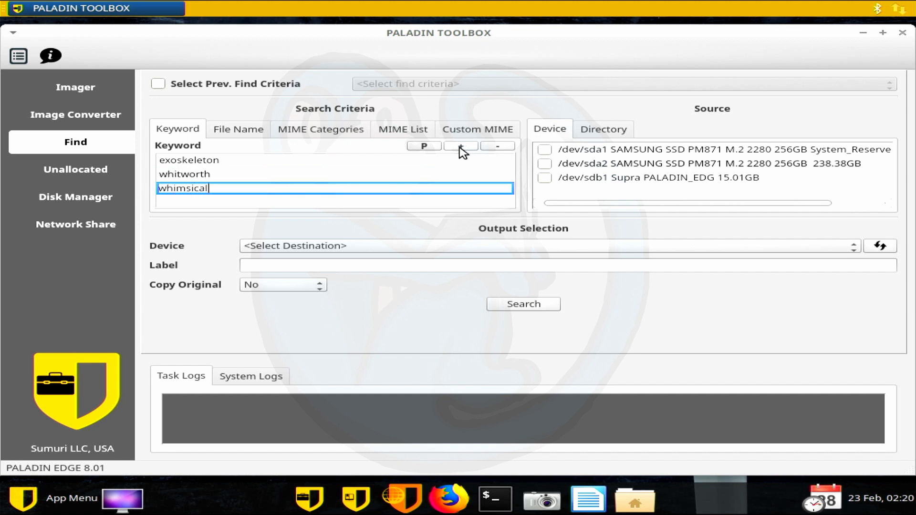
# Add the keywords loadconfig and bluemonkey to the end of the keyword list
pyautogui.click(460, 148)
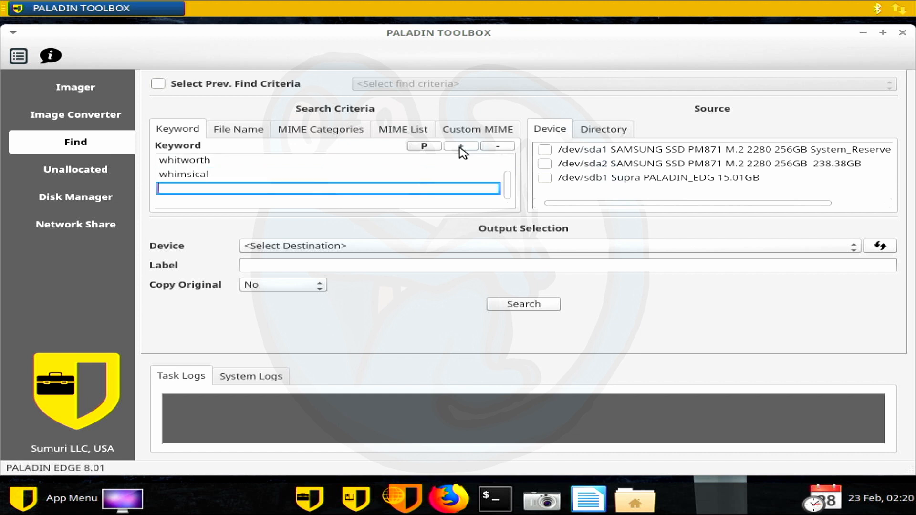
pyautogui.write('loadconfig')
pyautogui.click(460, 148)
pyautogui.write('blue')
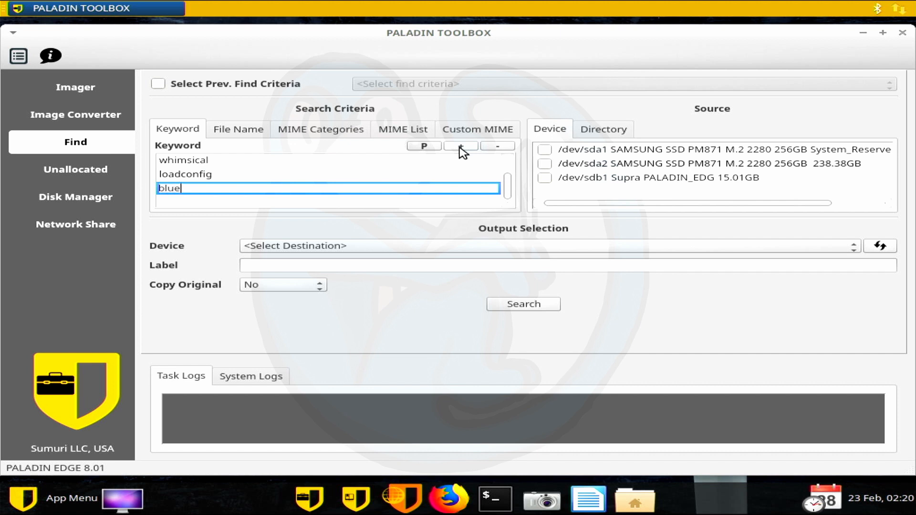
pyautogui.write('monkey')
pyautogui.press('Return')
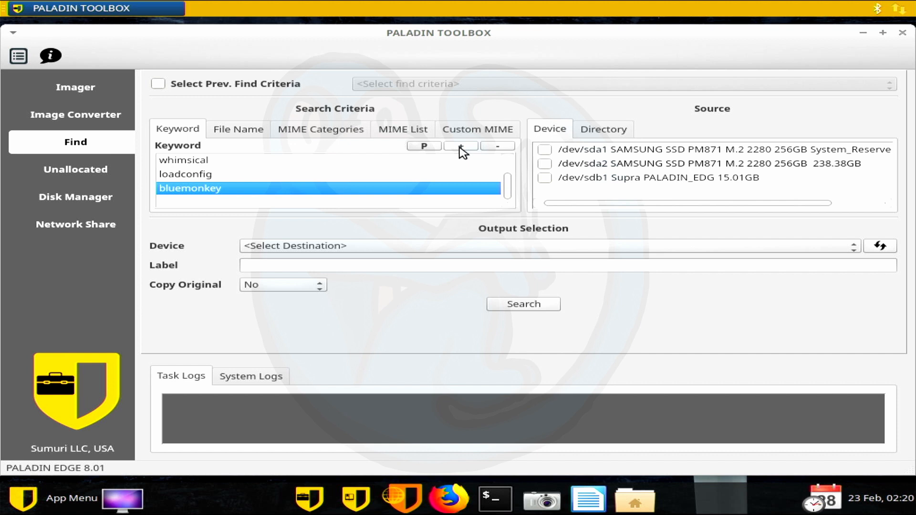
# Review the keyword list and remove the keyword bluemonkey from it
pyautogui.scroll(2, 507, 176)
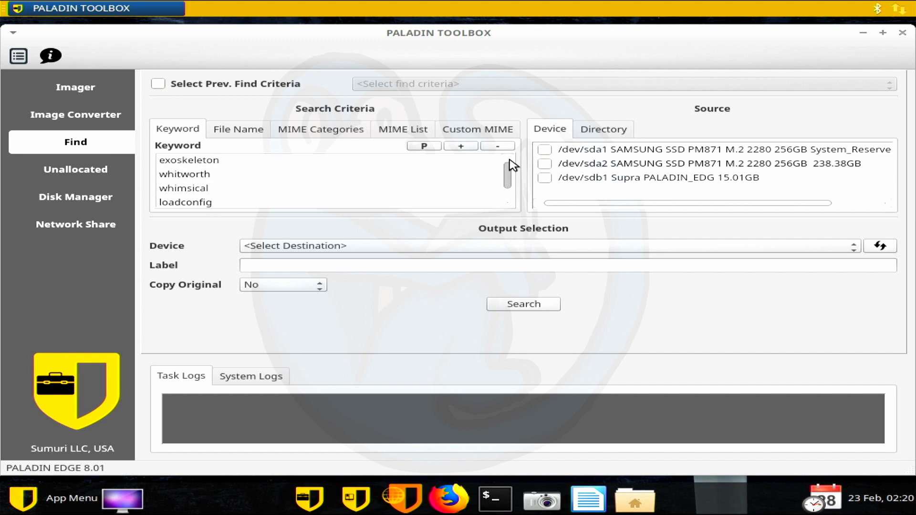
pyautogui.click(493, 164)
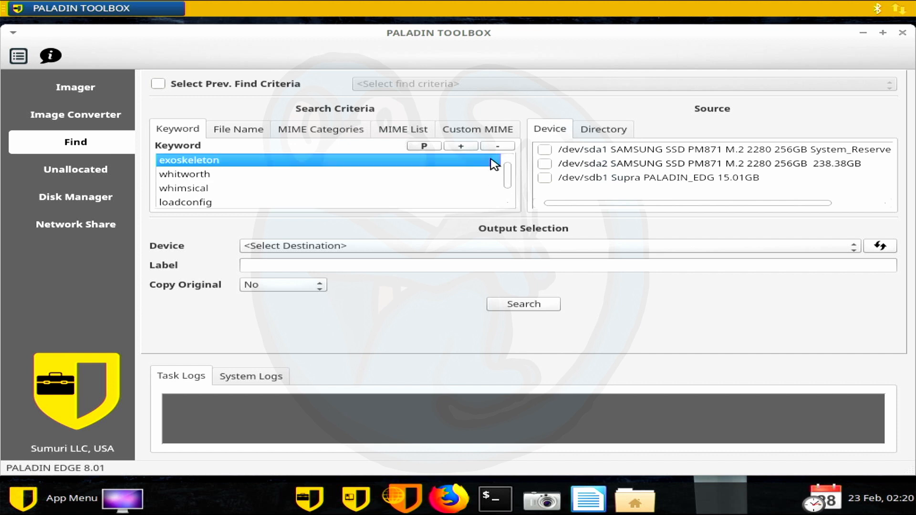
pyautogui.scroll(-2, 493, 164)
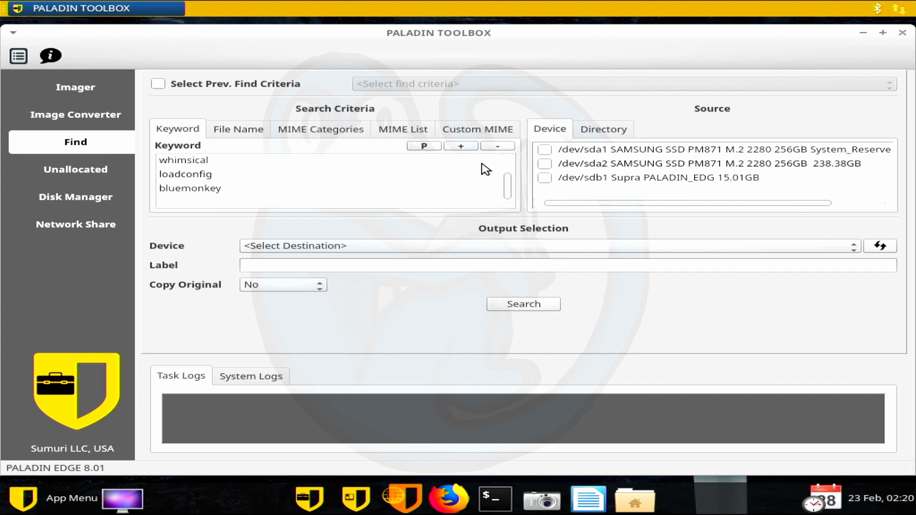
pyautogui.click(460, 190)
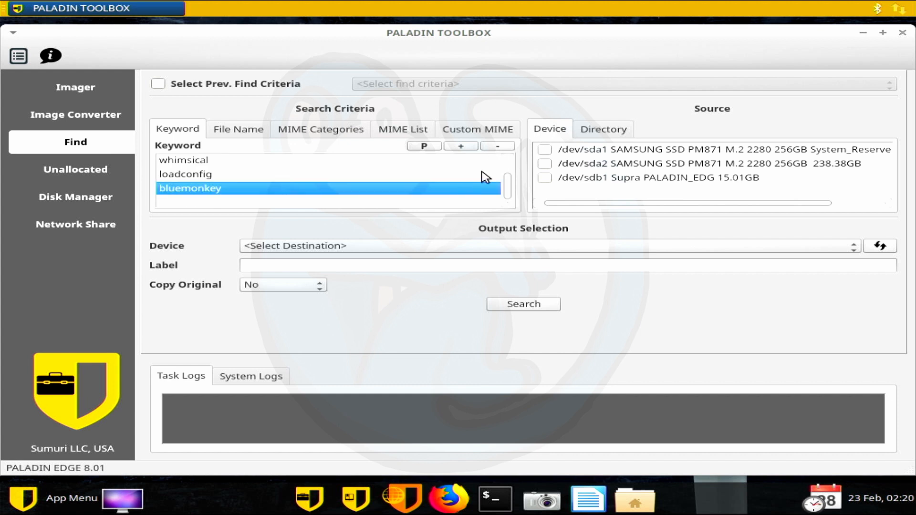
pyautogui.click(500, 147)
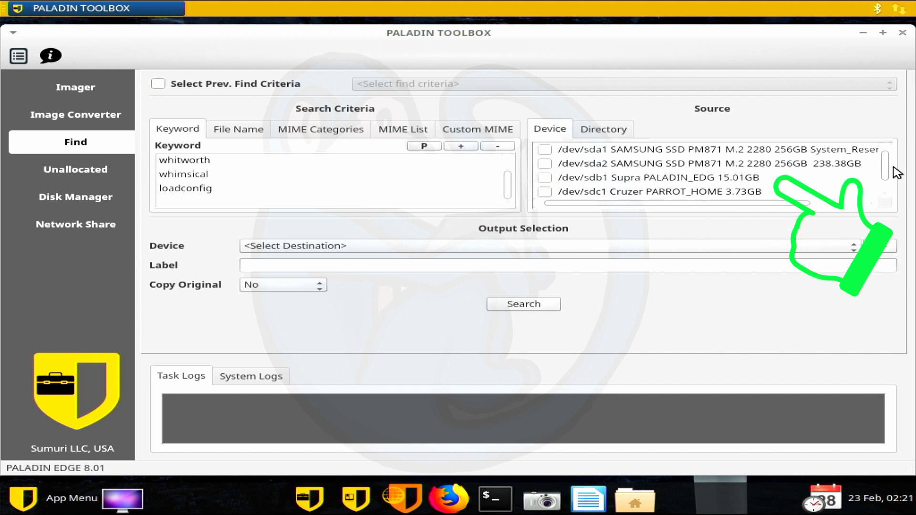
# Select /dev/sda2 and /dev/sdc1 as source devices for the search and view the directory source option
pyautogui.moveTo(889, 168); pyautogui.dragTo(891, 179)
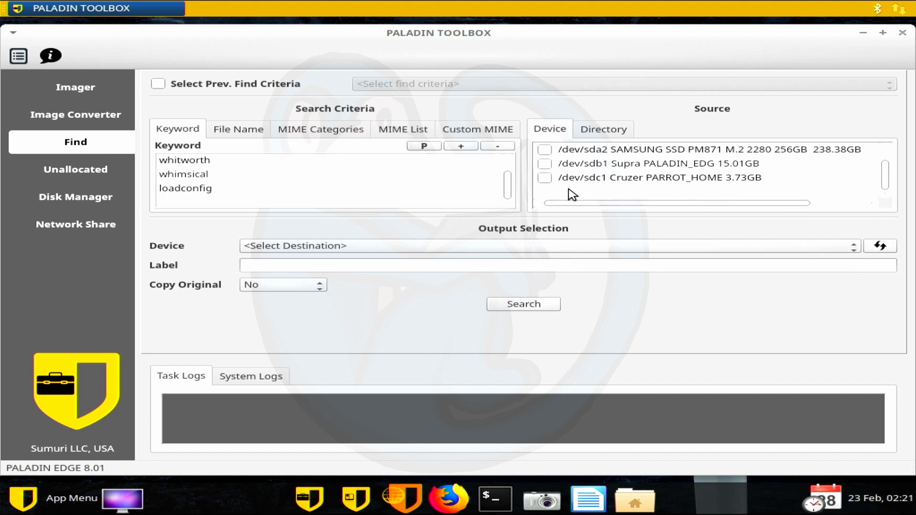
pyautogui.click(545, 179)
pyautogui.click(546, 150)
pyautogui.click(620, 131)
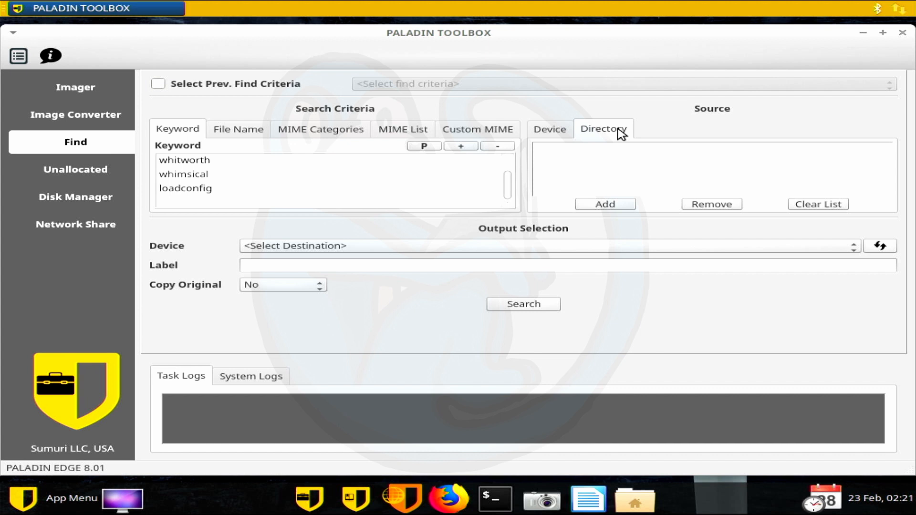
pyautogui.click(556, 138)
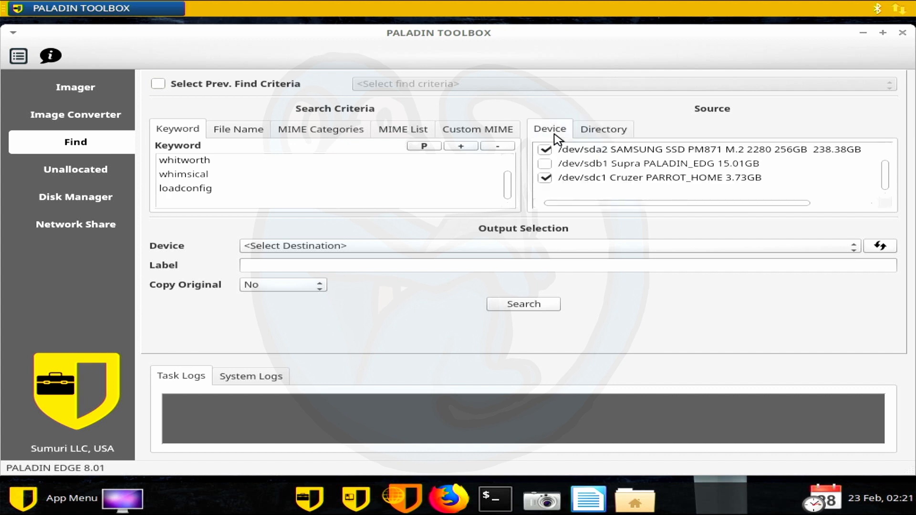
# Refresh the output device list and choose /dev/sdd2 USB Flash Drive casper-rw as the destination
pyautogui.click(415, 246)
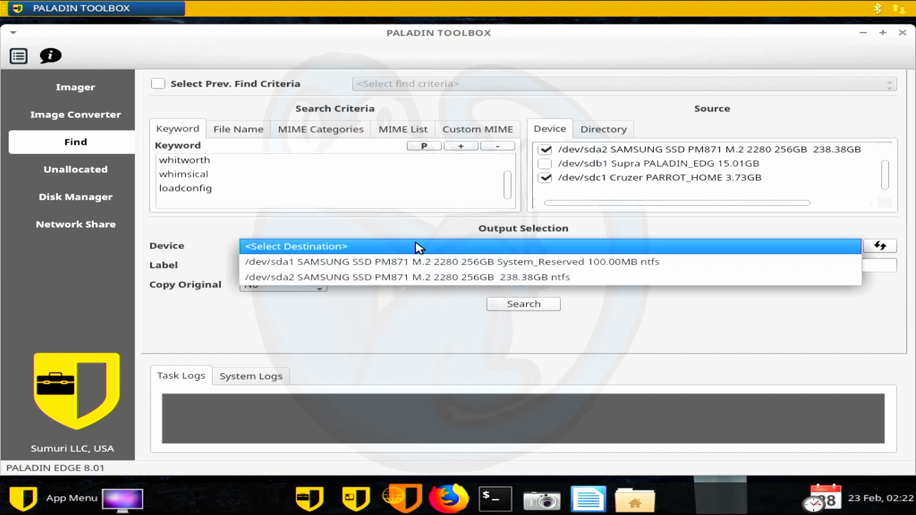
pyautogui.click(457, 229)
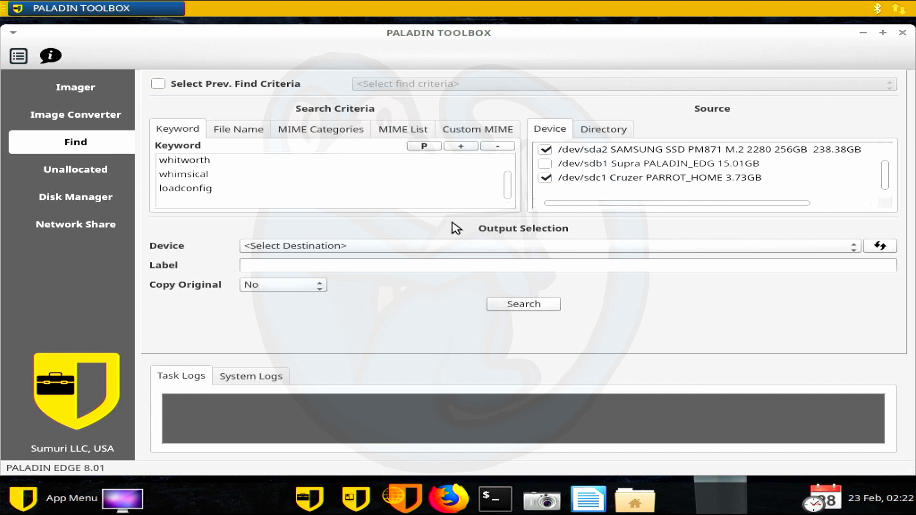
pyautogui.click(530, 247)
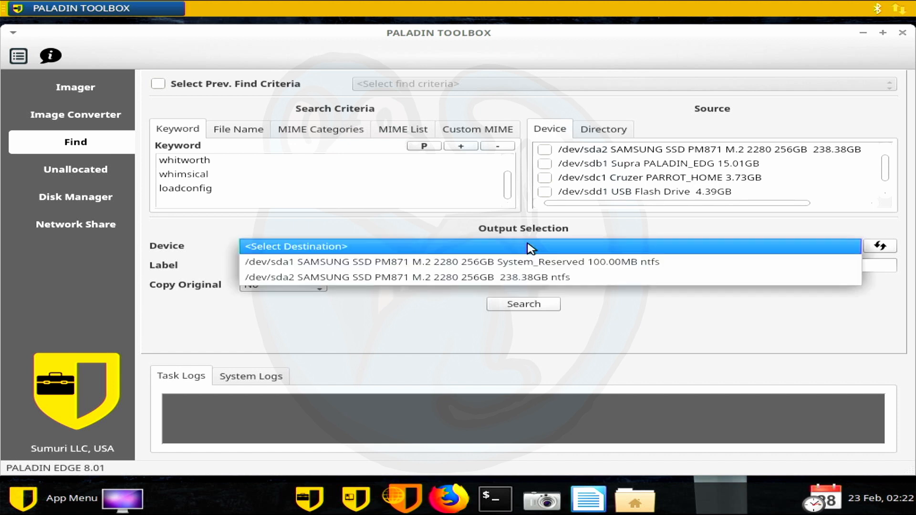
pyautogui.click(885, 248)
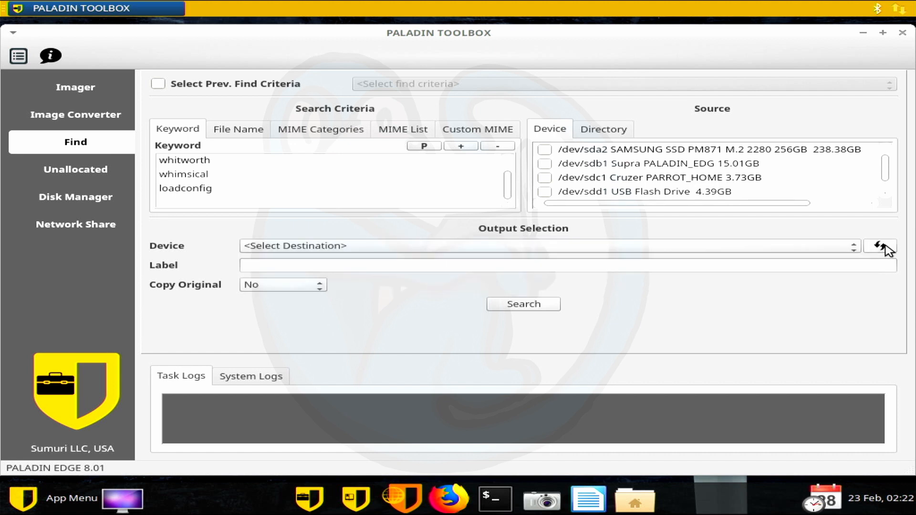
pyautogui.click(880, 249)
pyautogui.click(850, 251)
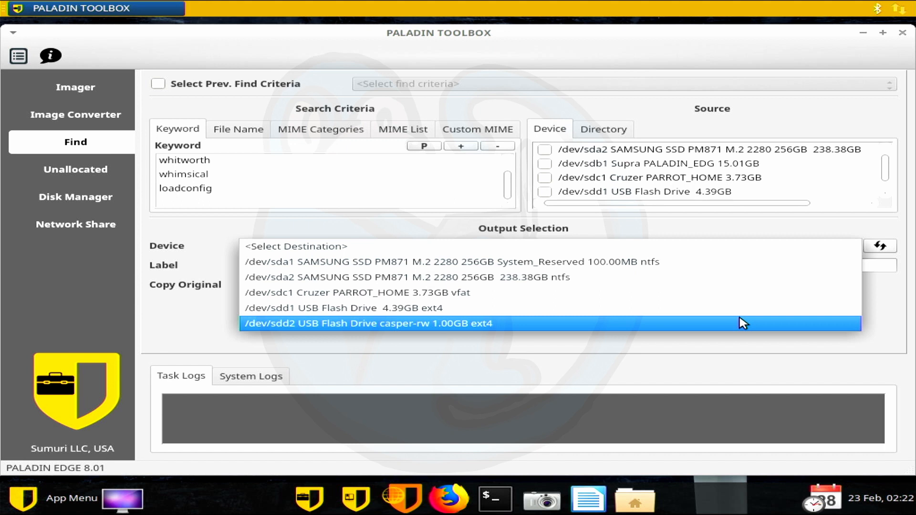
pyautogui.click(743, 323)
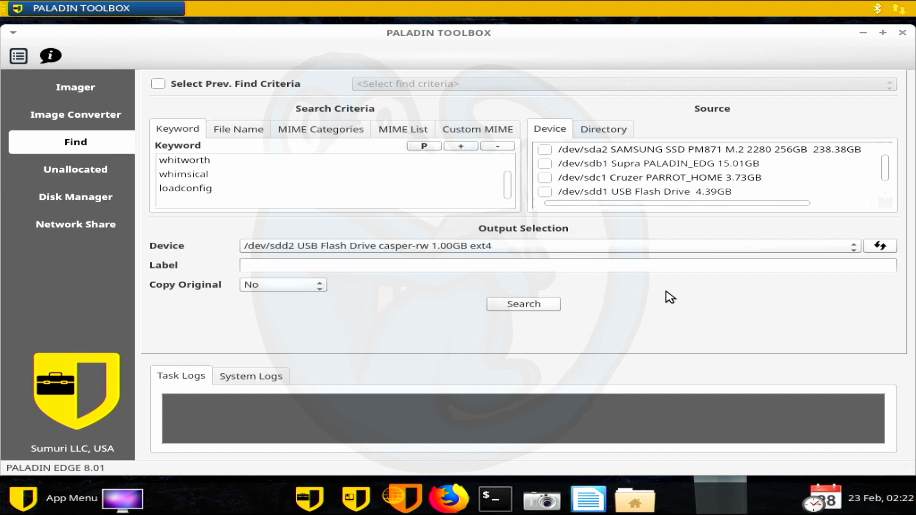
pyautogui.click(639, 266)
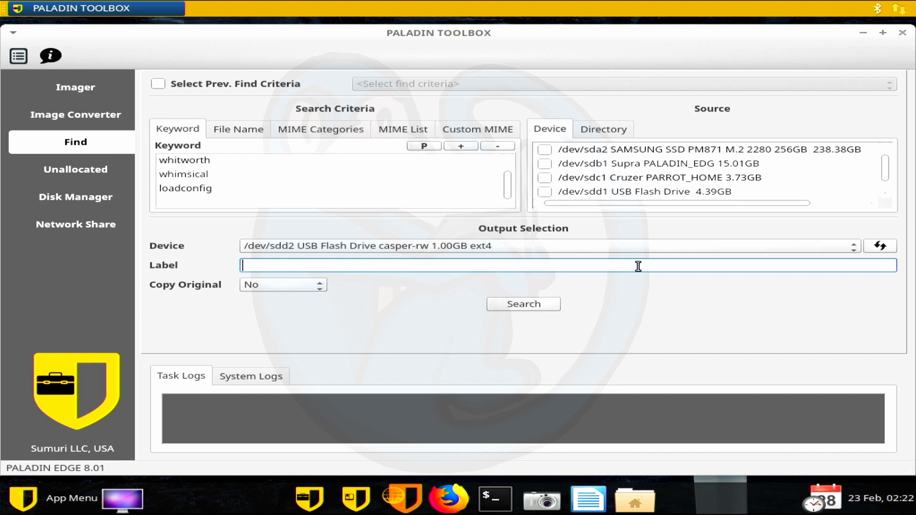
pyautogui.write('230115-0037-keyword')
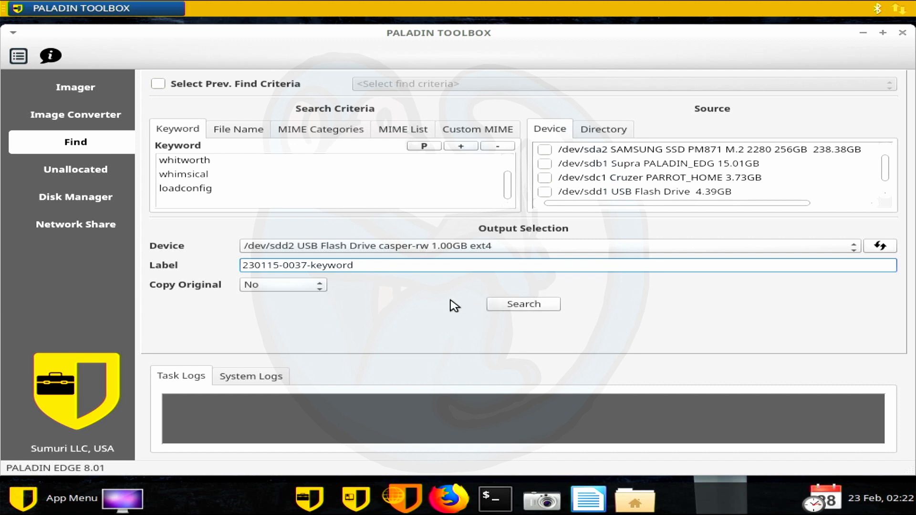
pyautogui.click(313, 292)
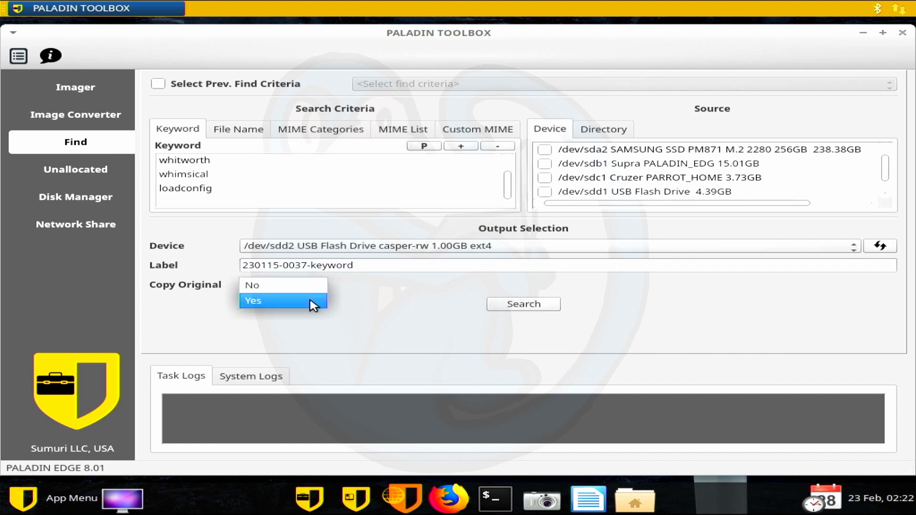
pyautogui.click(313, 301)
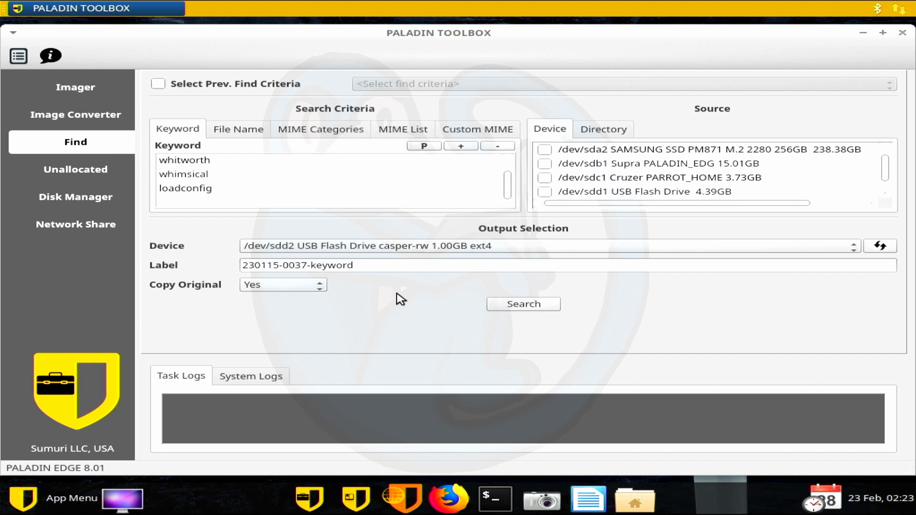
# Select /dev/sdc1 and /dev/sda2 as the source devices and start the keyword search
pyautogui.click(504, 305)
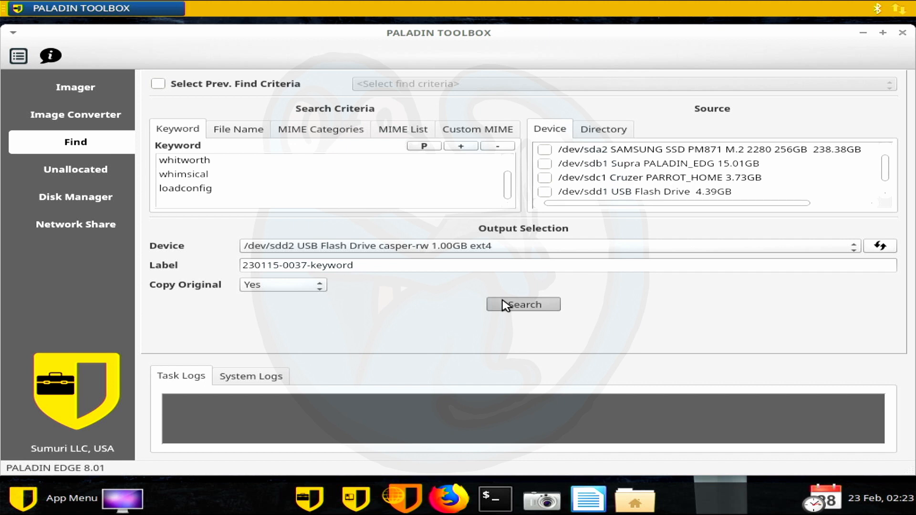
pyautogui.click(504, 305)
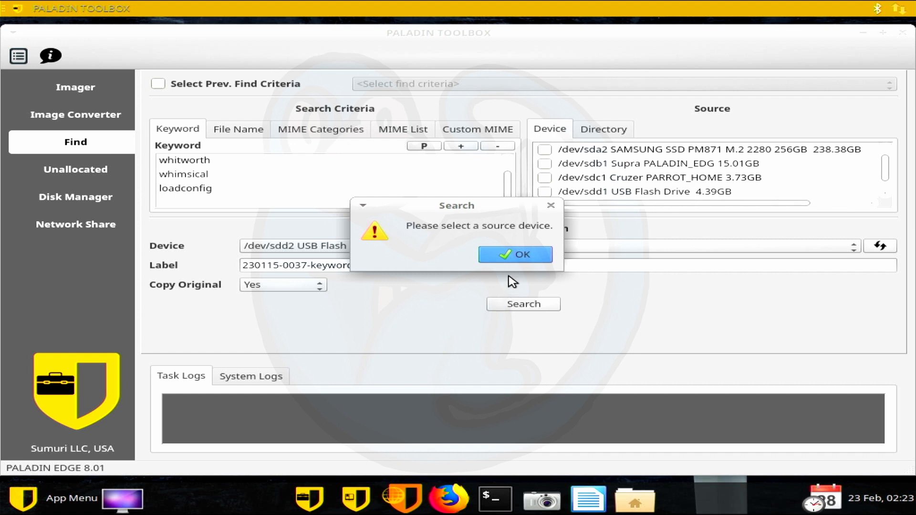
pyautogui.click(512, 258)
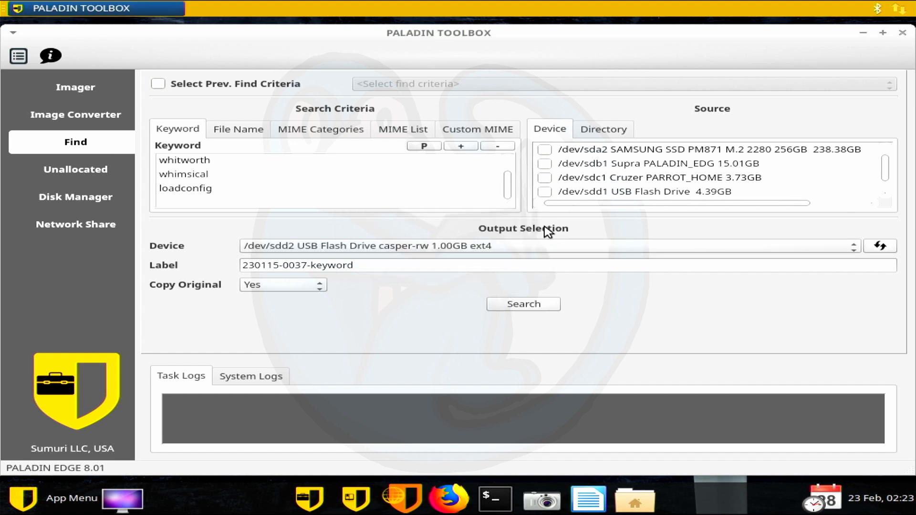
pyautogui.click(545, 177)
pyautogui.click(545, 149)
pyautogui.click(519, 304)
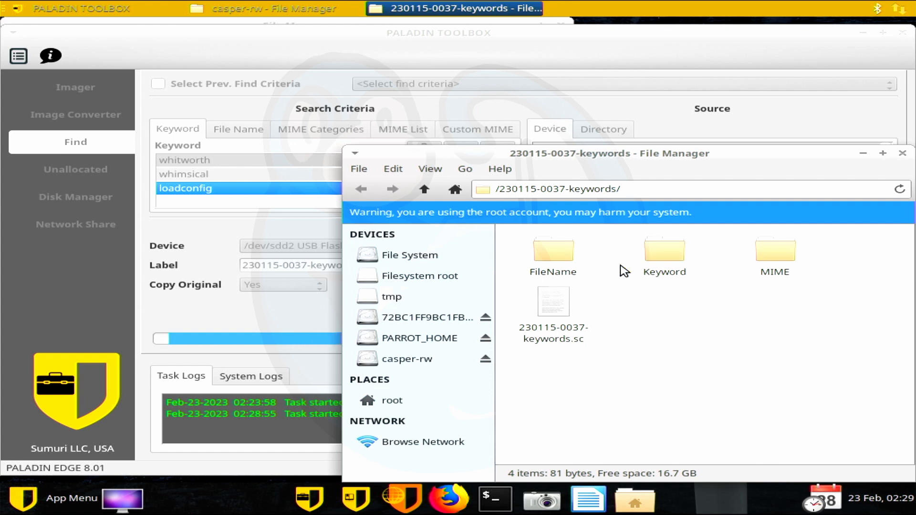
pyautogui.rightClick(558, 303)
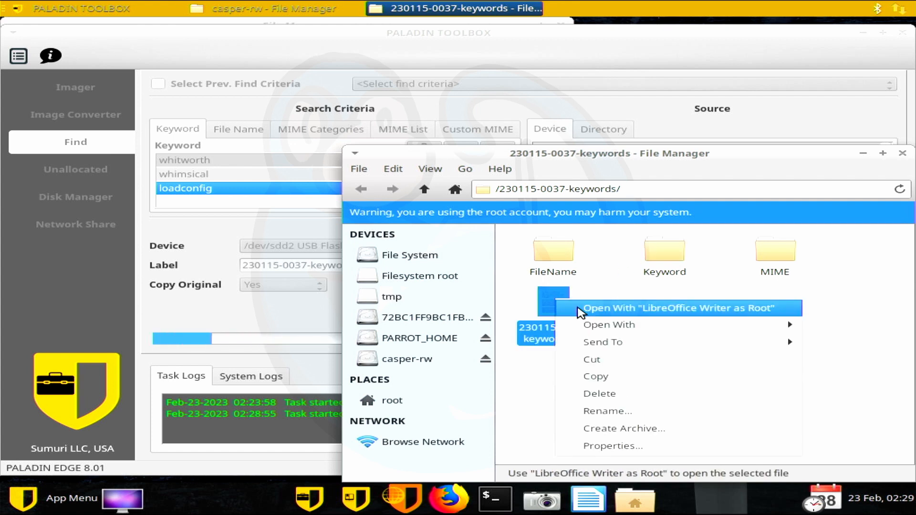
pyautogui.click(591, 308)
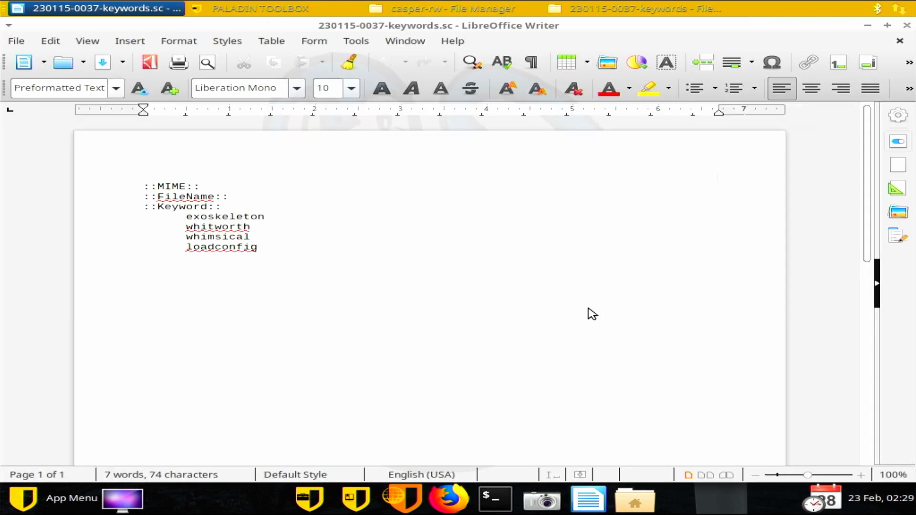
pyautogui.click(907, 26)
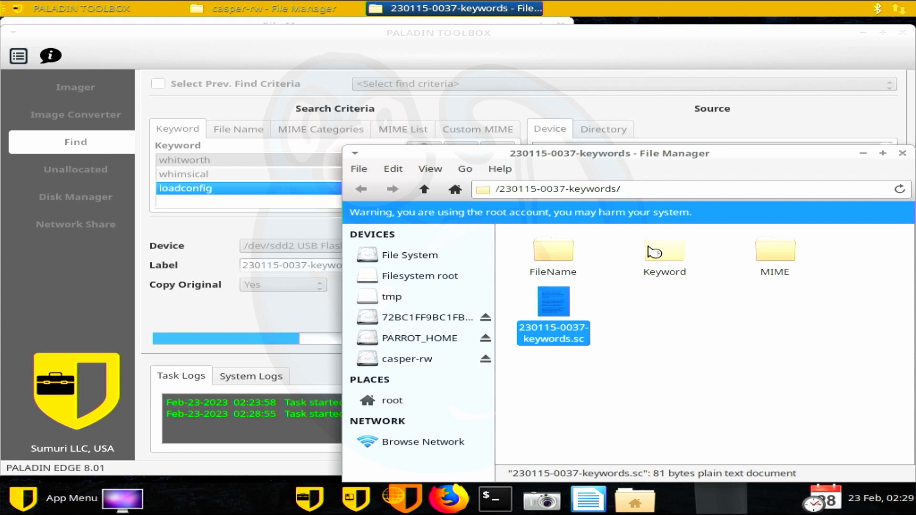
pyautogui.doubleClick(655, 254)
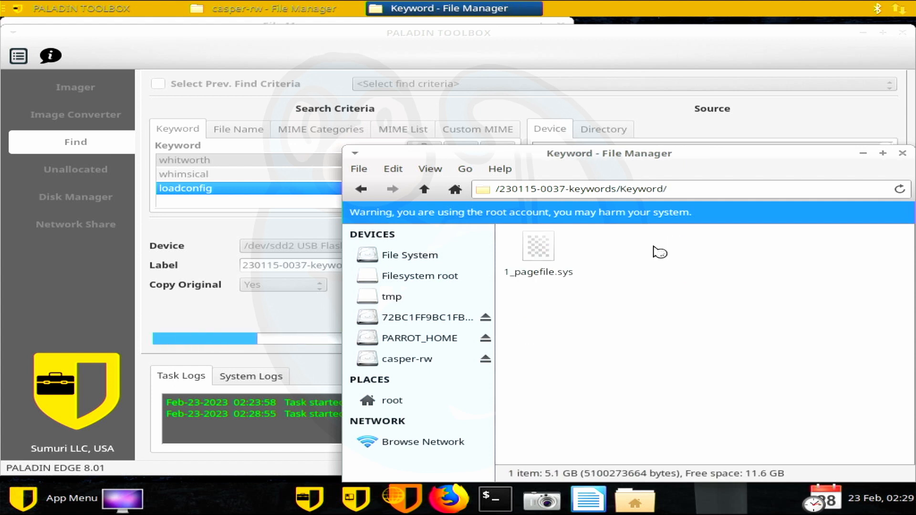
# Return to PALADIN Toolbox, stop the running search and dismiss its result summary
pyautogui.click(718, 57)
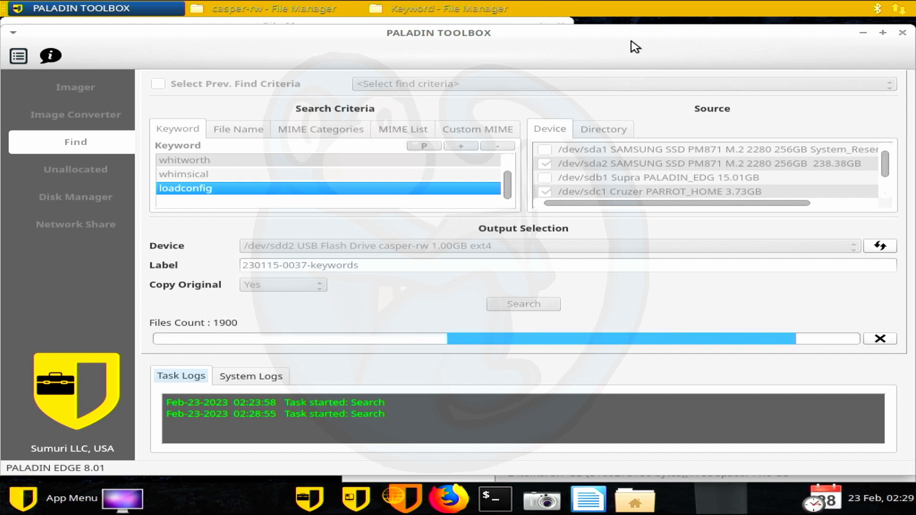
pyautogui.click(873, 337)
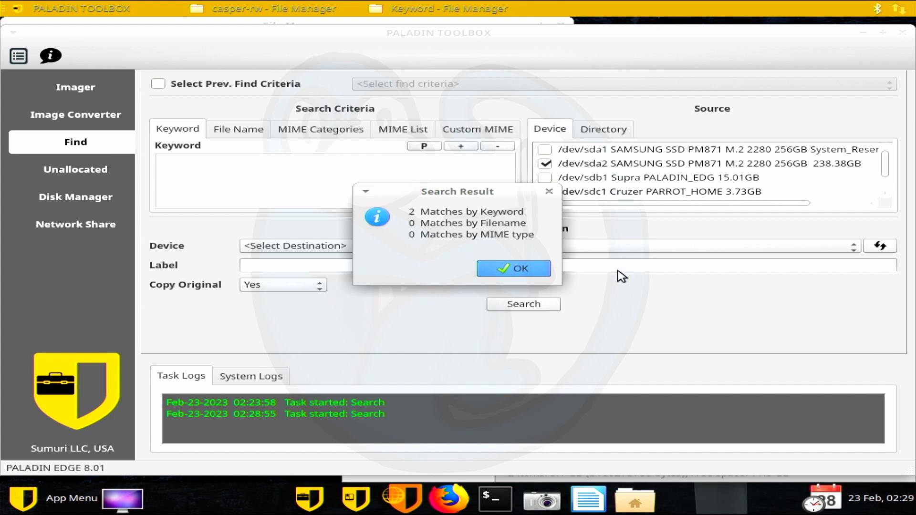
pyautogui.click(549, 268)
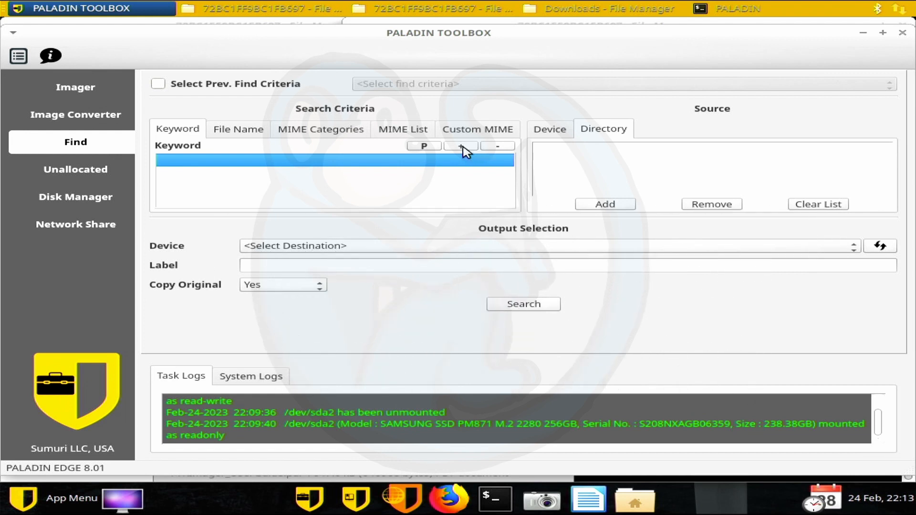
# Enter hexidecimal and loadconfig as the keywords for a new search
pyautogui.doubleClick(434, 160)
pyautogui.write('he')
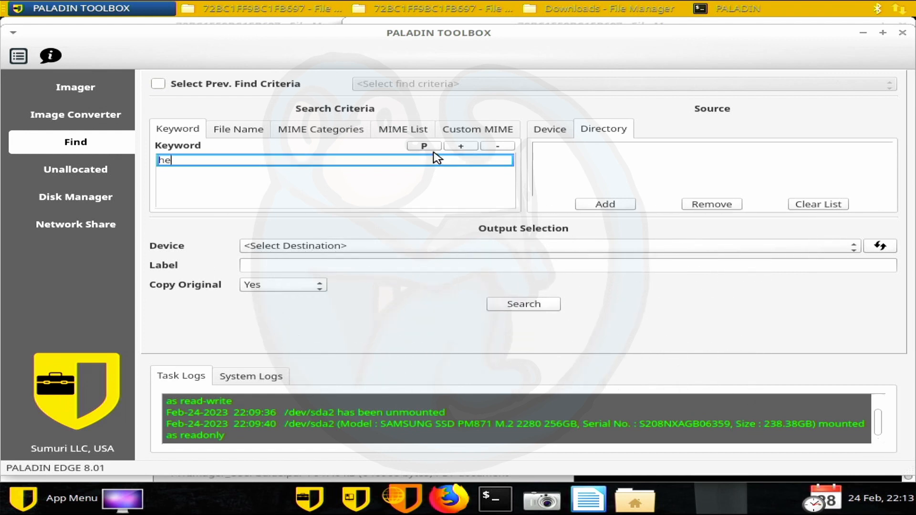
pyautogui.write('xidecimal')
pyautogui.press('Return')
pyautogui.click(461, 146)
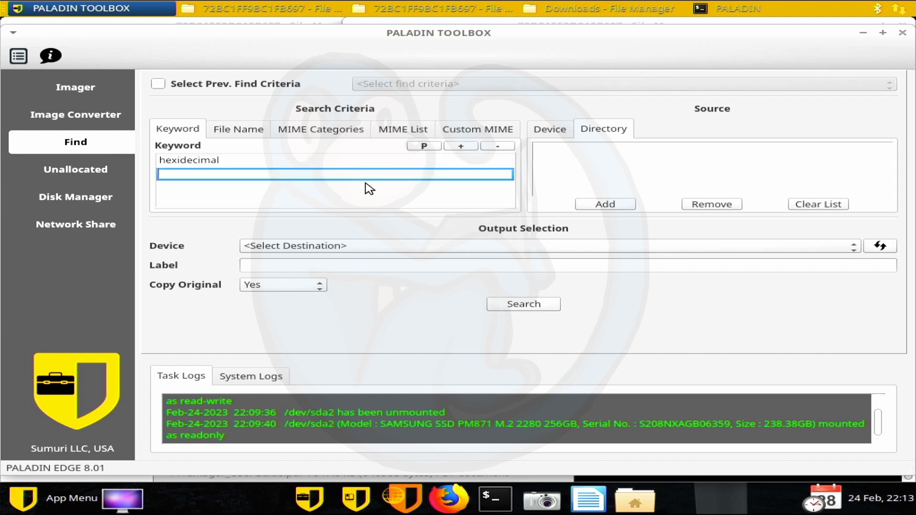
pyautogui.write('loadconfig')
pyautogui.press('Return')
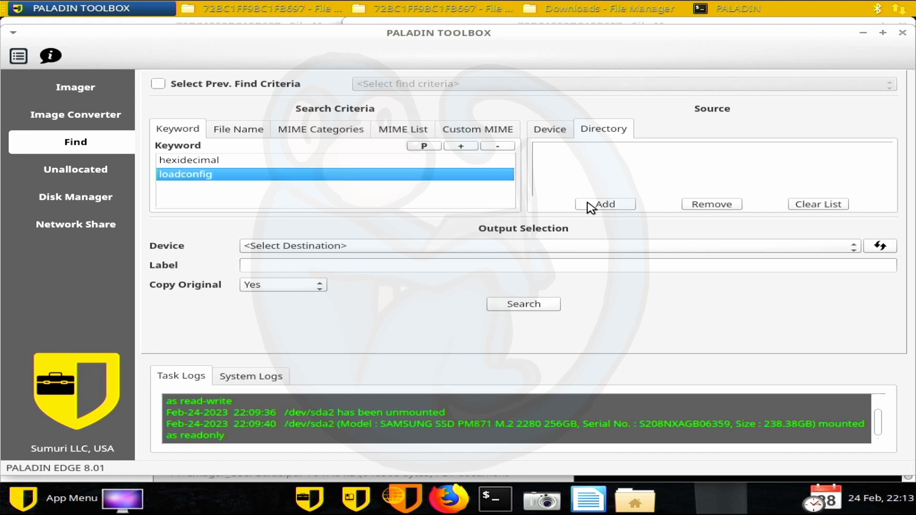
# Use directories as the search source and add the $Recycle.Bin folder of the mounted volume /media/72BC1FF9BC1FB697
pyautogui.click(540, 129)
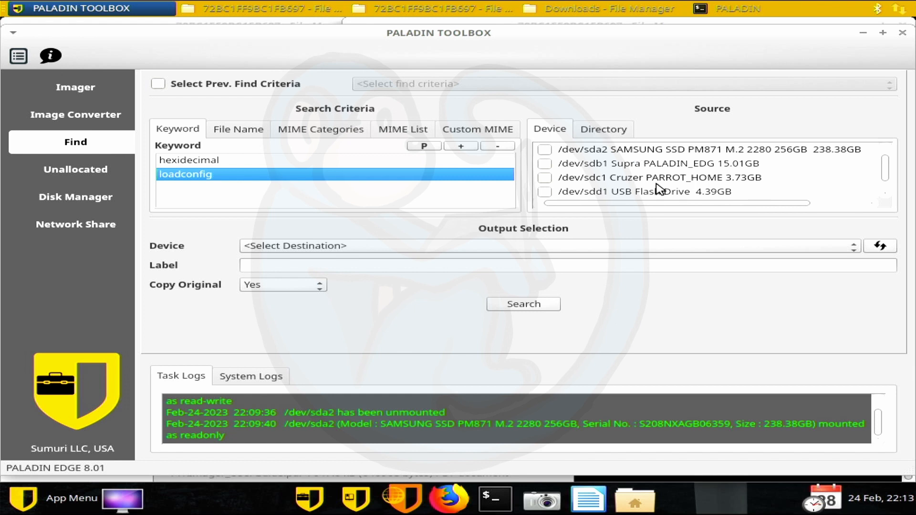
pyautogui.click(594, 131)
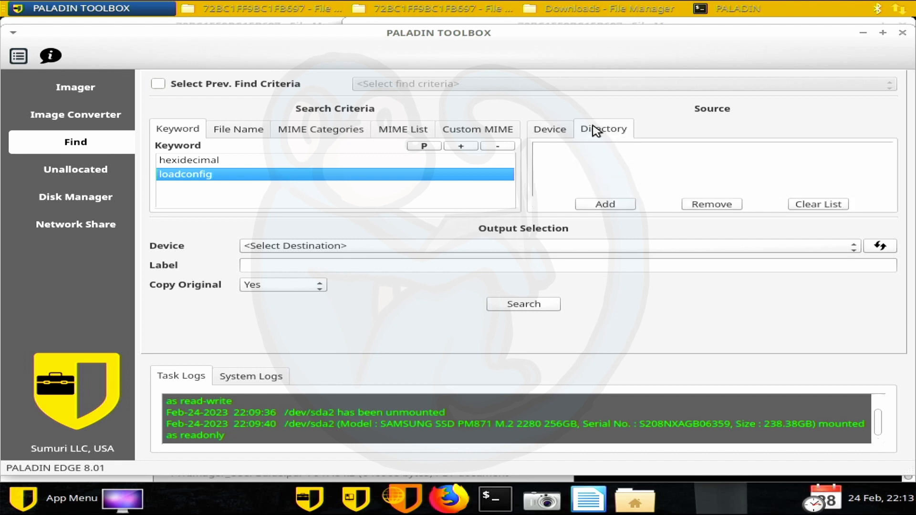
pyautogui.click(608, 206)
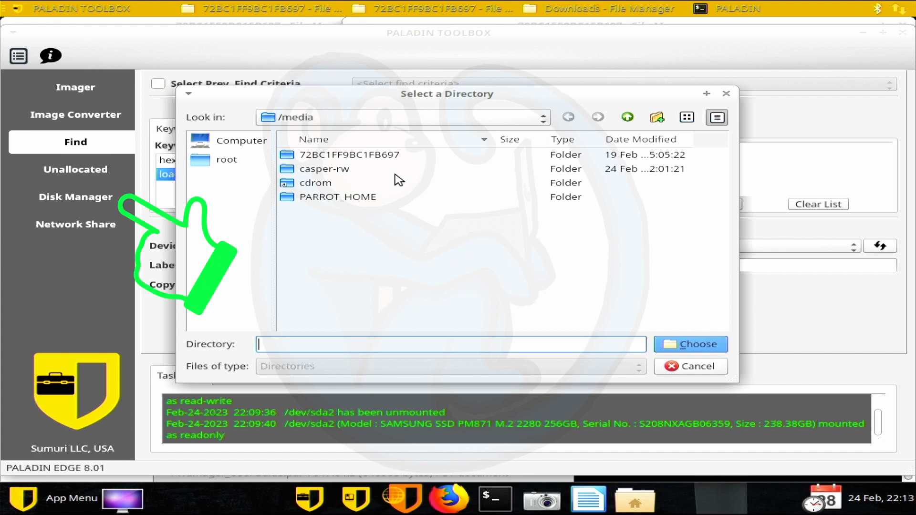
pyautogui.click(361, 158)
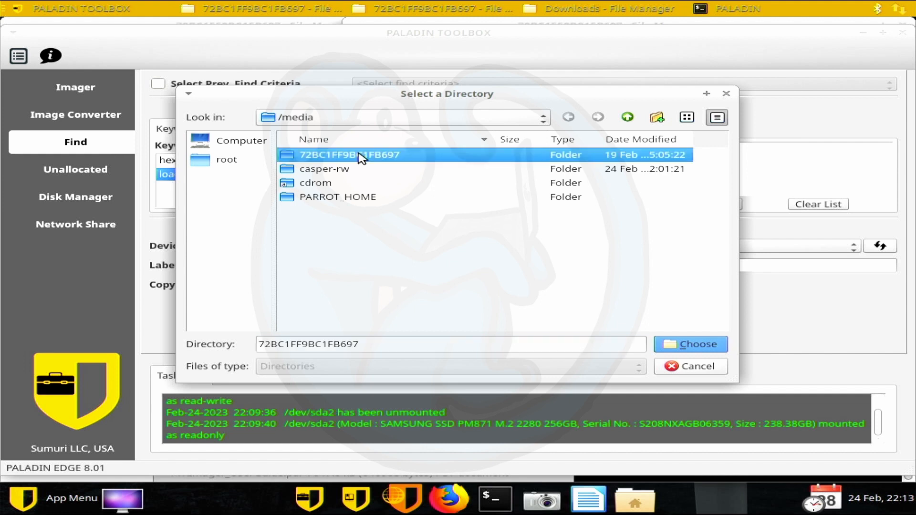
pyautogui.doubleClick(361, 158)
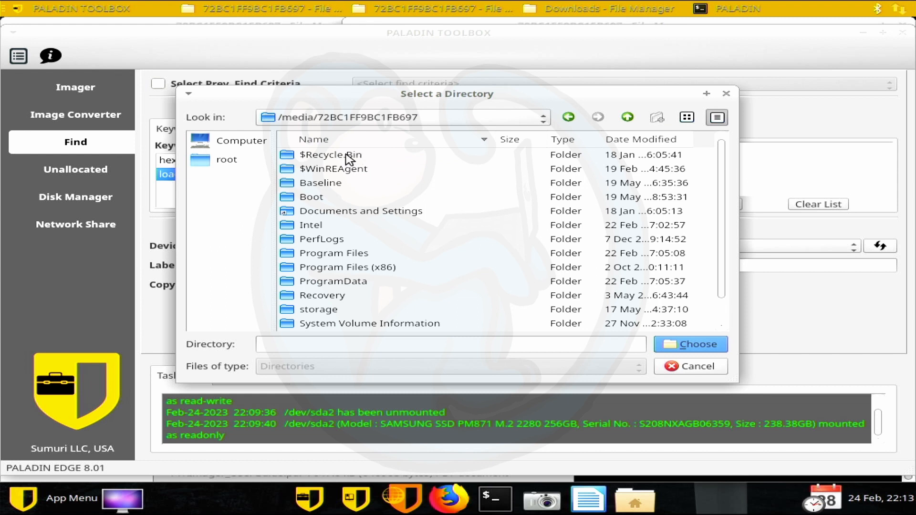
pyautogui.doubleClick(344, 156)
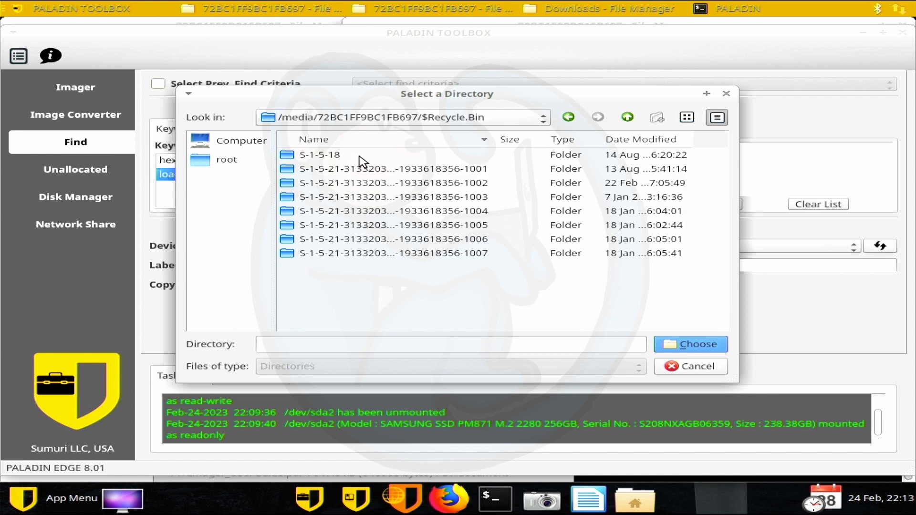
pyautogui.click(703, 345)
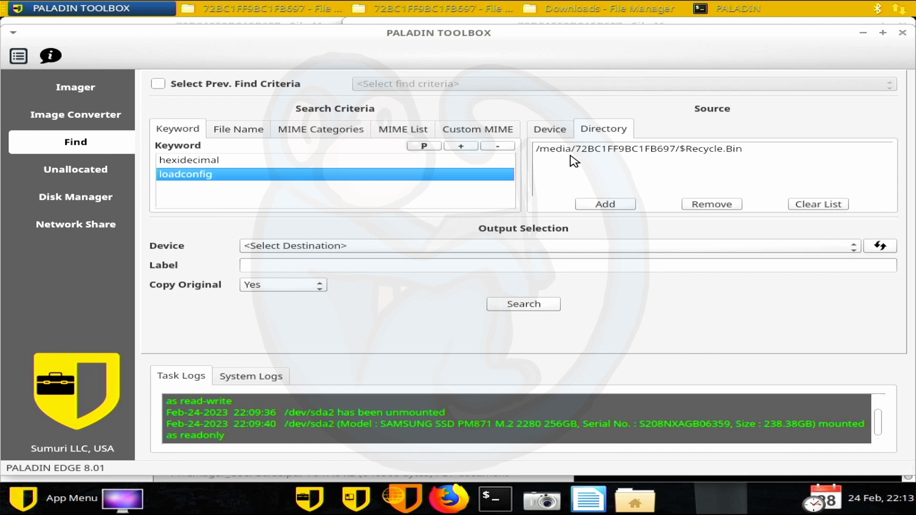
# Add the folder Users/examiner/Downloads from the volume /media/72BC1FF9BC1FB697 as a second source directory
pyautogui.click(597, 205)
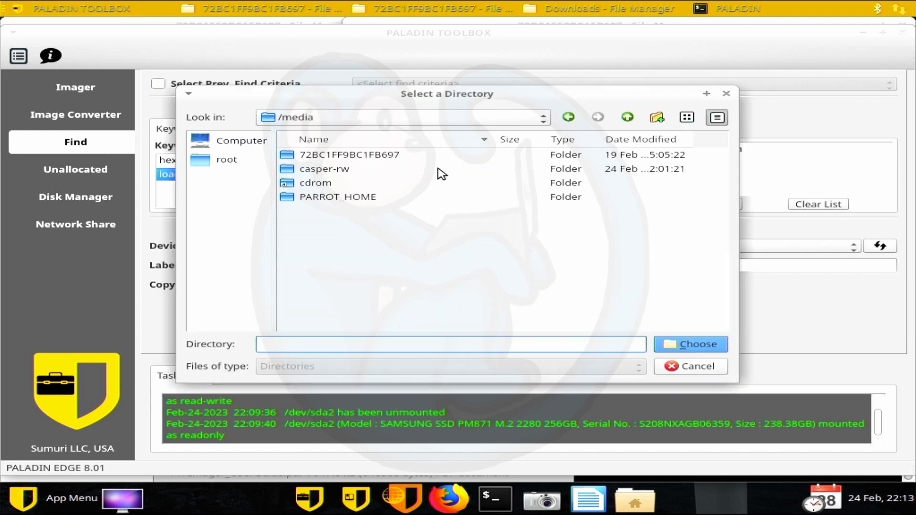
pyautogui.doubleClick(400, 156)
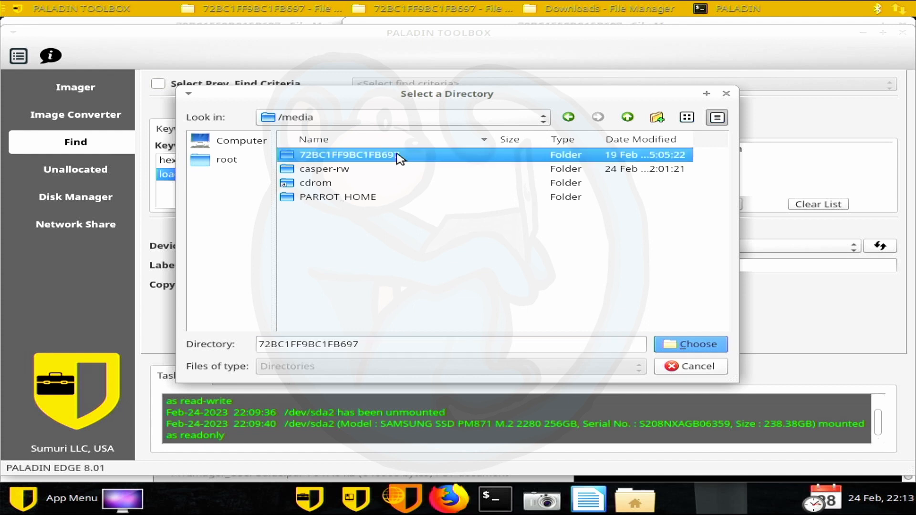
pyautogui.scroll(-1, 338, 298)
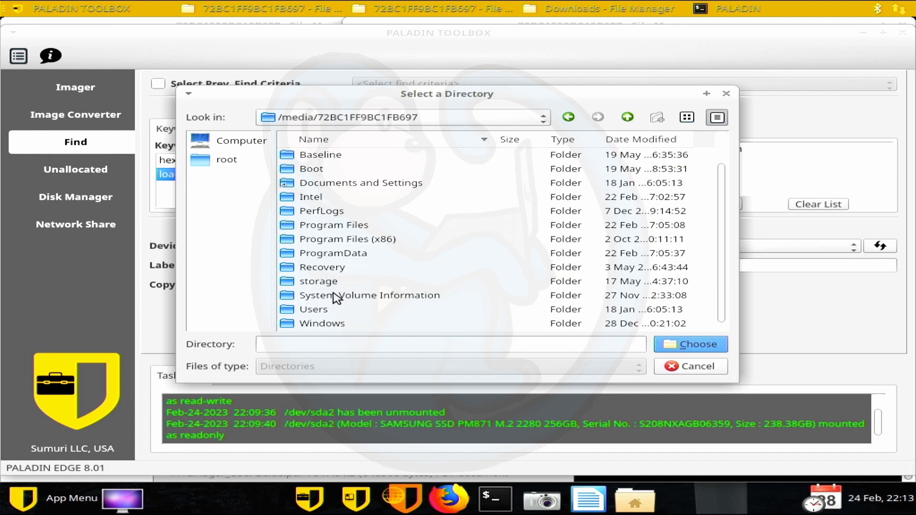
pyautogui.doubleClick(309, 313)
pyautogui.doubleClick(315, 213)
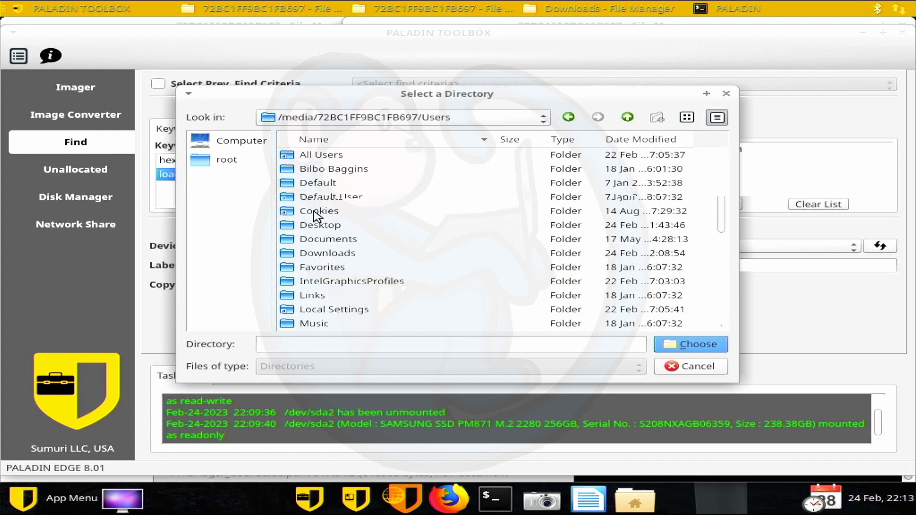
pyautogui.click(327, 240)
pyautogui.click(322, 254)
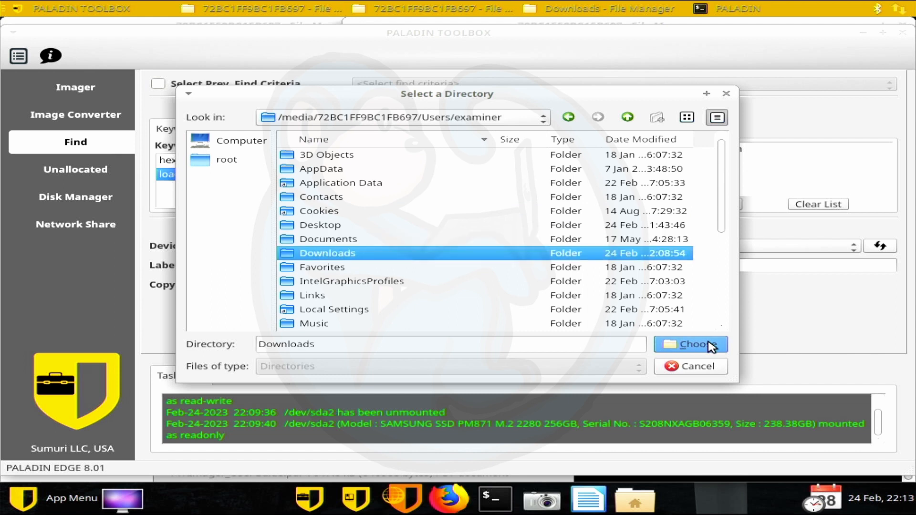
pyautogui.click(692, 345)
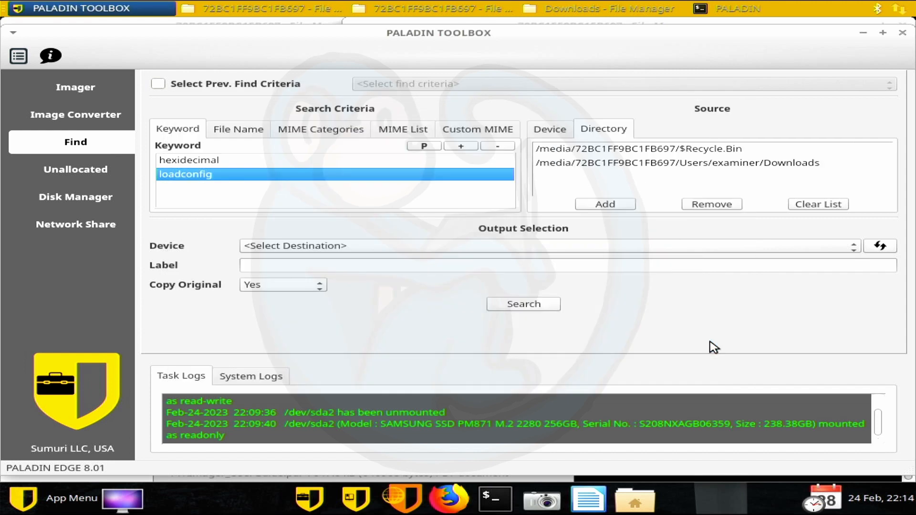
# Add /media/PARROT_HOME as a source directory and choose /dev/sdd2 USB Flash Drive casper-rw as the output device
pyautogui.click(623, 205)
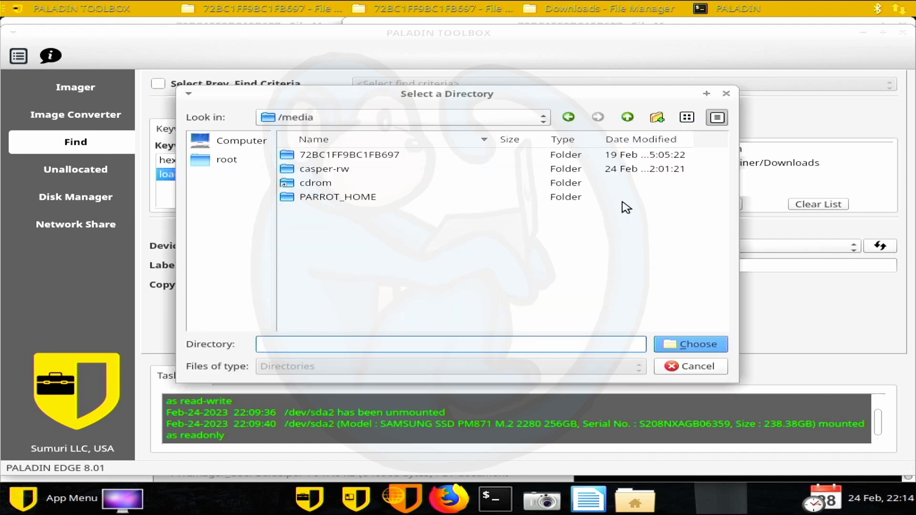
pyautogui.click(361, 201)
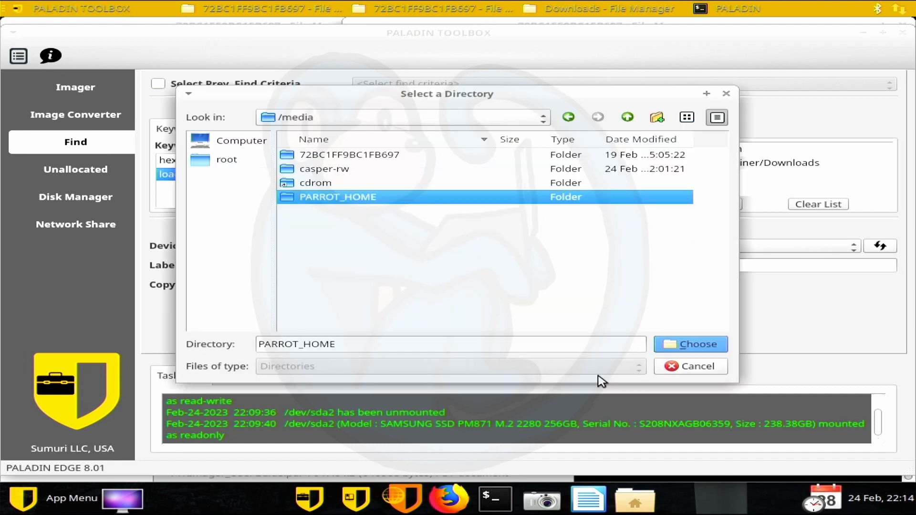
pyautogui.click(683, 346)
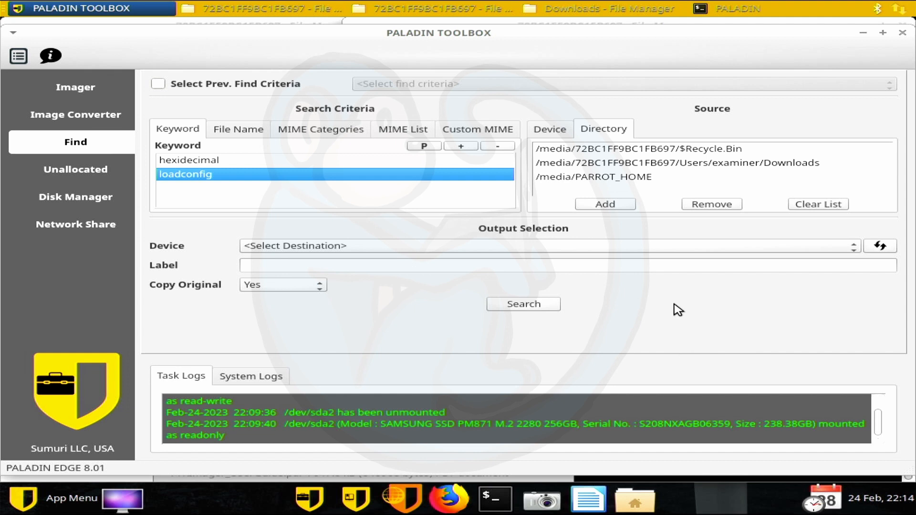
pyautogui.click(619, 248)
pyautogui.click(491, 292)
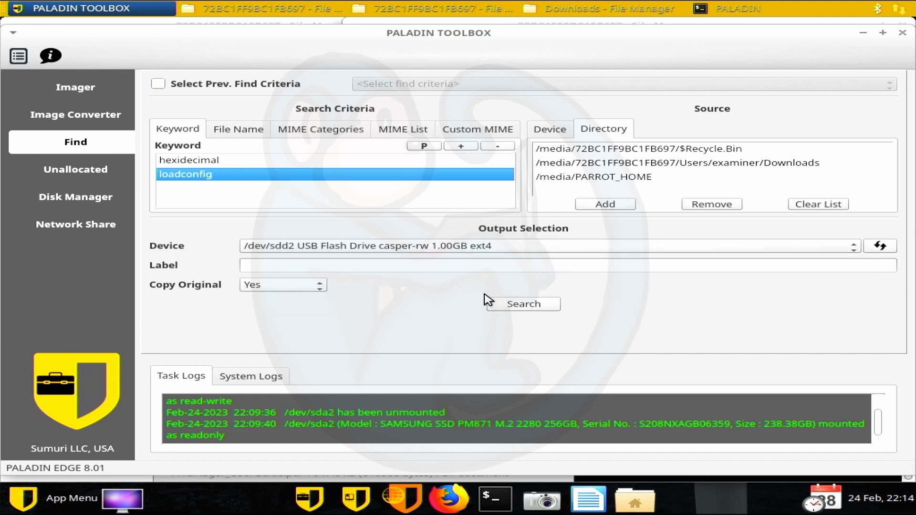
pyautogui.click(438, 267)
pyautogui.write('230115')
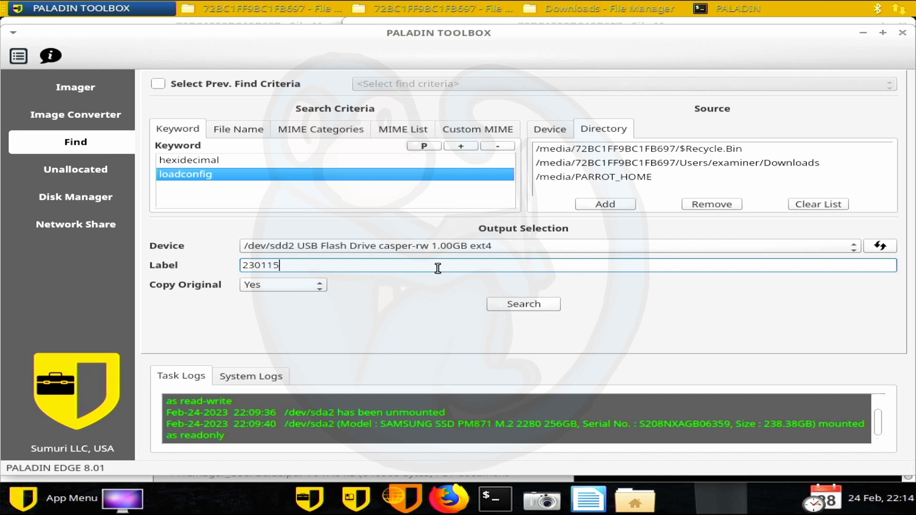
pyautogui.write('-0037-keywordDirec')
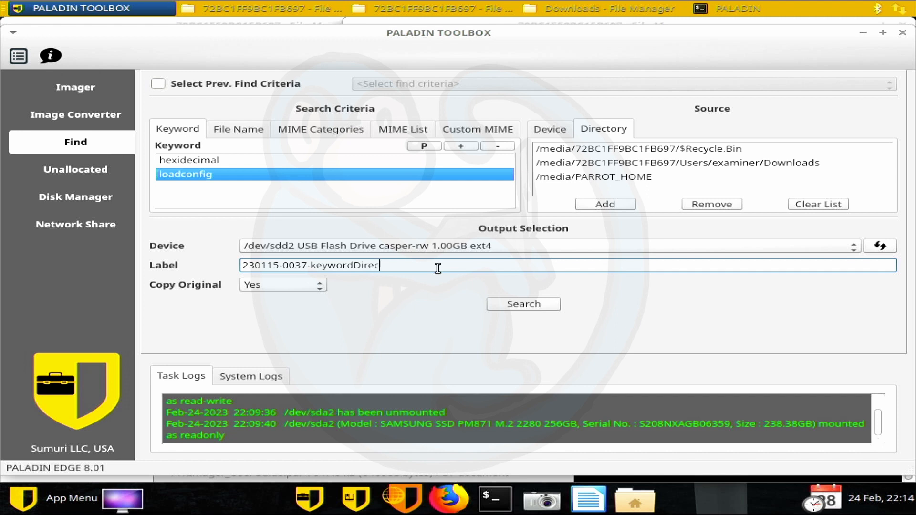
pyautogui.write('tory')
pyautogui.click(306, 285)
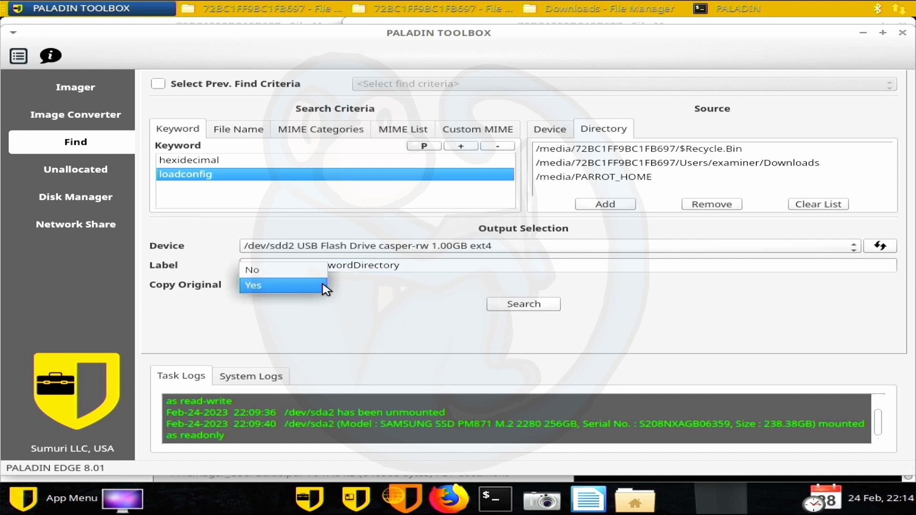
pyautogui.click(326, 287)
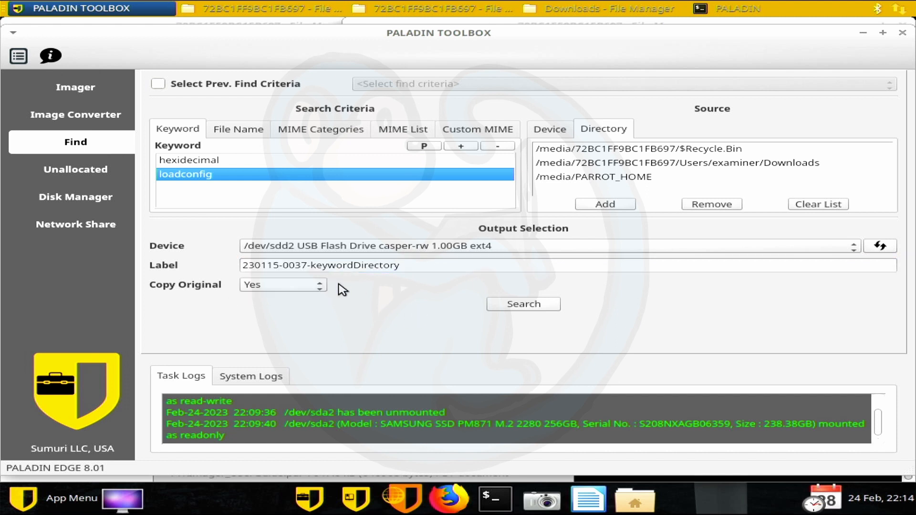
pyautogui.click(509, 306)
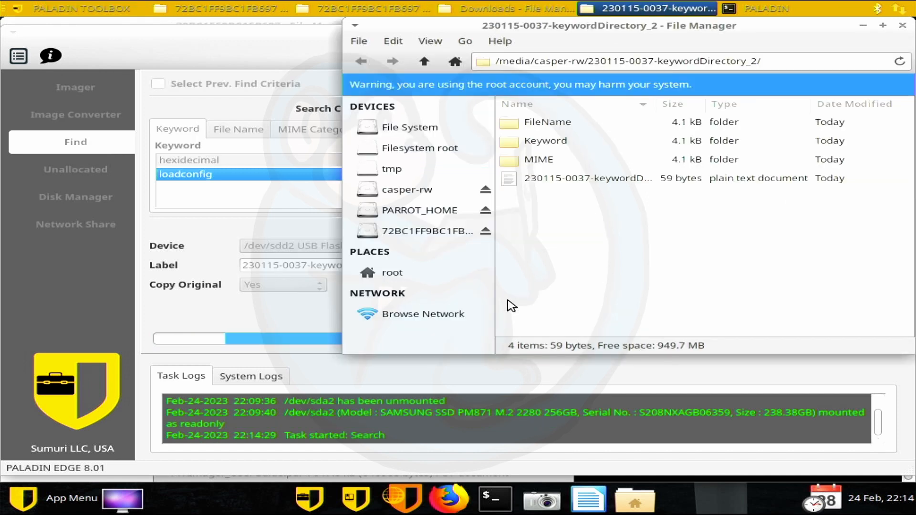
pyautogui.rightClick(628, 180)
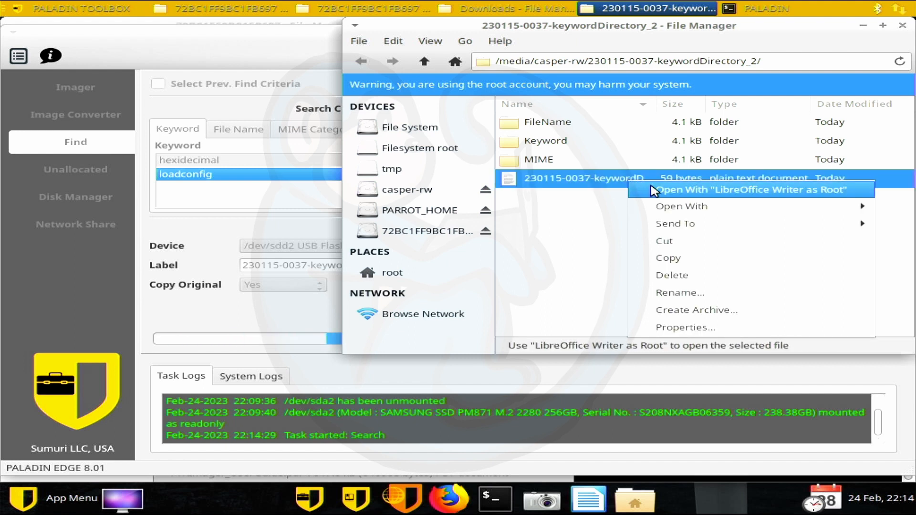
pyautogui.click(655, 191)
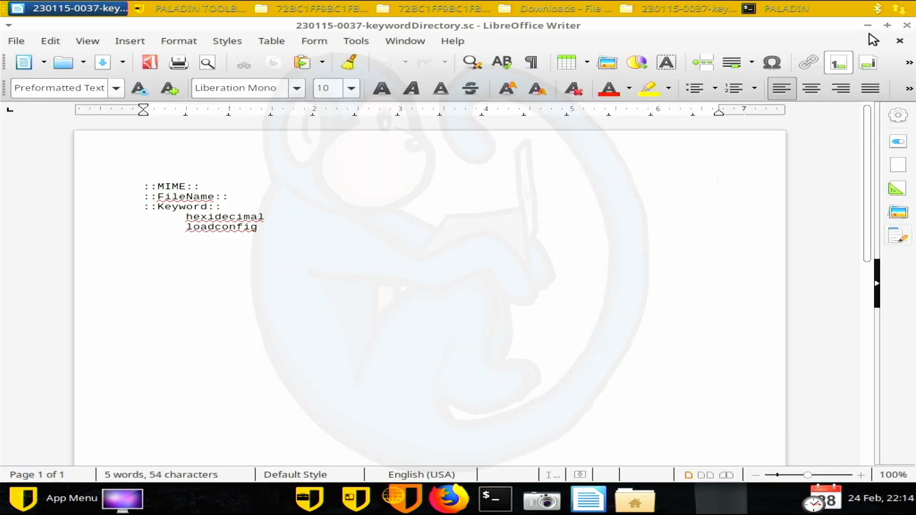
pyautogui.click(908, 26)
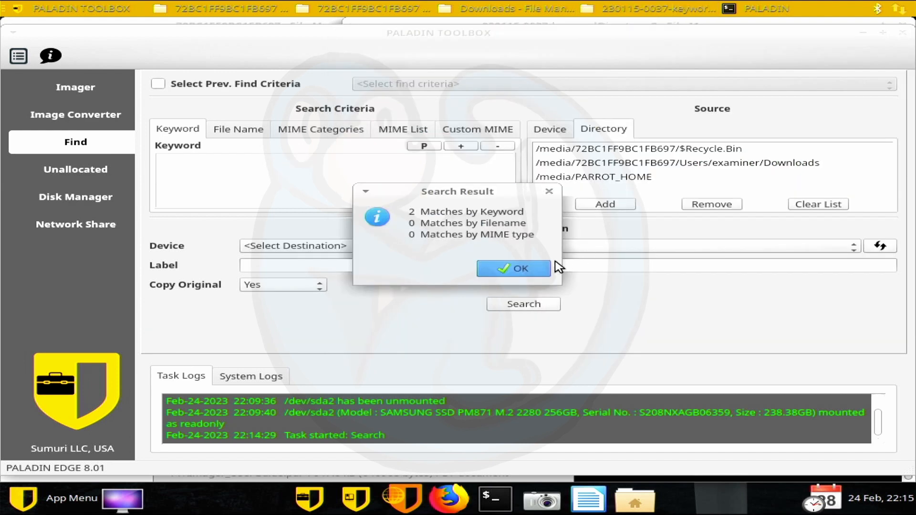
pyautogui.click(530, 269)
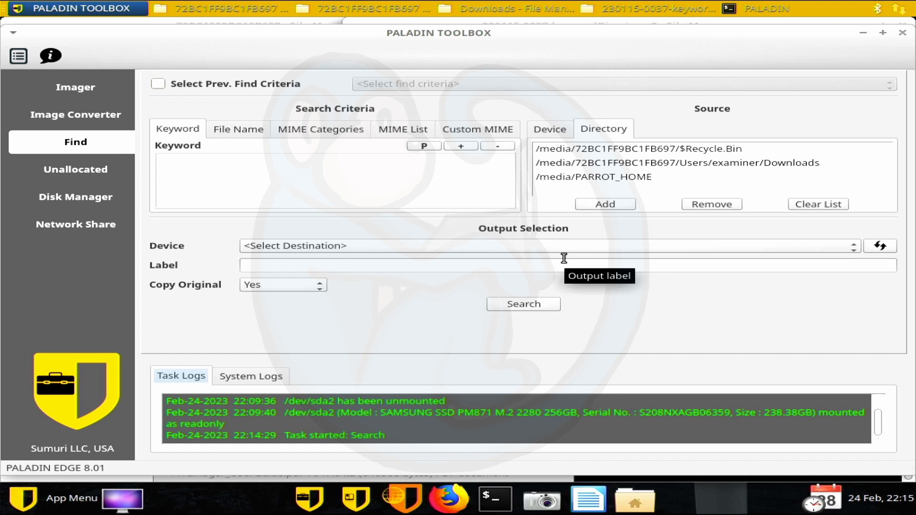
# Open 2_syslinux.cfg from the Keyword results folder, check it for the loadconfig keyword, and close the document
pyautogui.hotkey('alt', 'Tab')
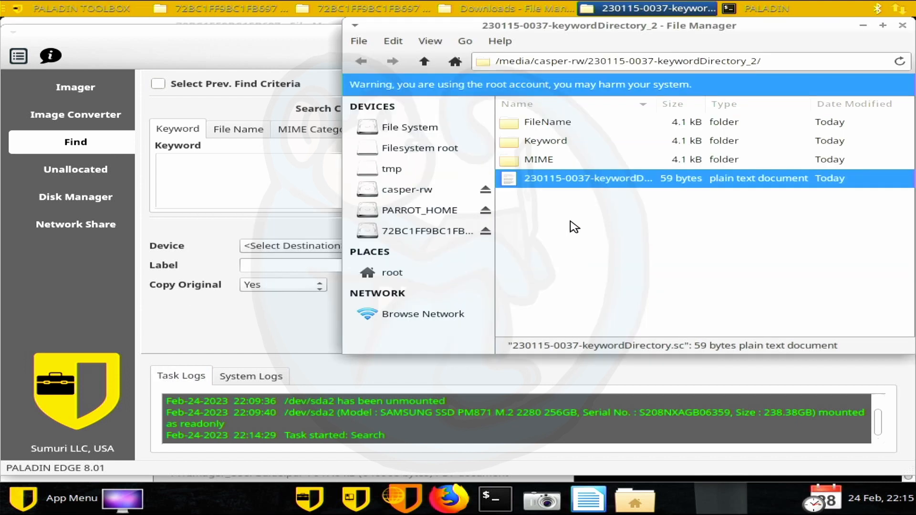
pyautogui.doubleClick(562, 142)
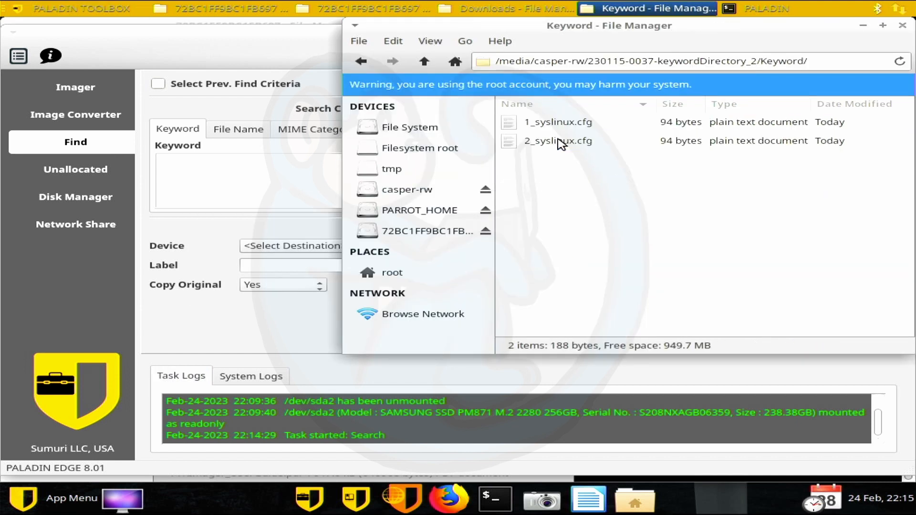
pyautogui.rightClick(562, 141)
pyautogui.click(591, 147)
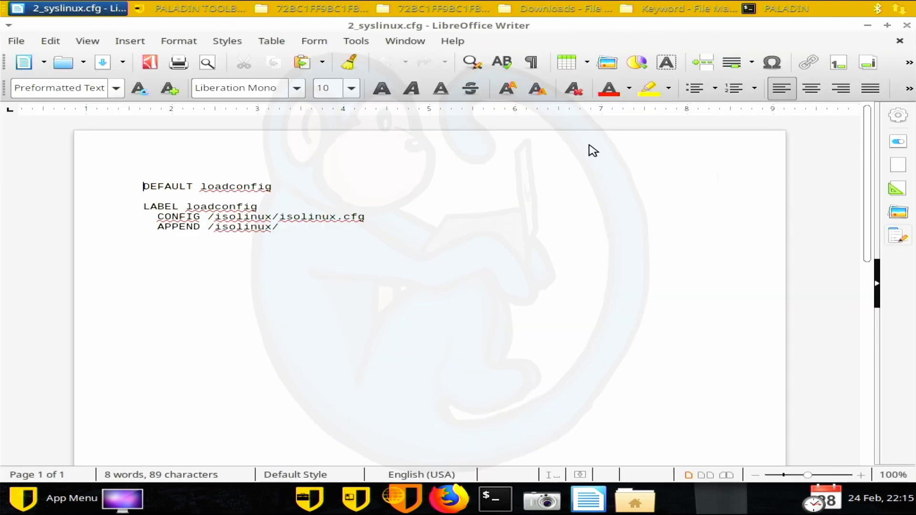
pyautogui.doubleClick(265, 187)
pyautogui.click(378, 199)
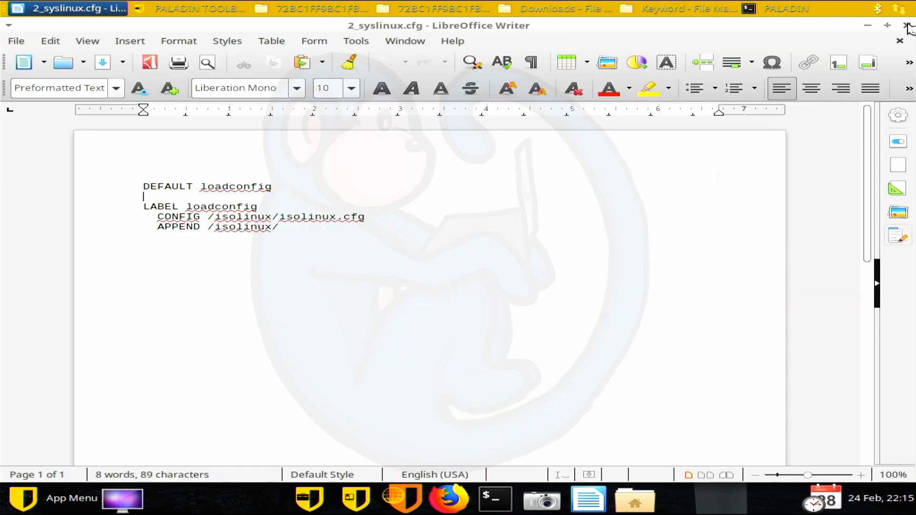
pyautogui.click(907, 26)
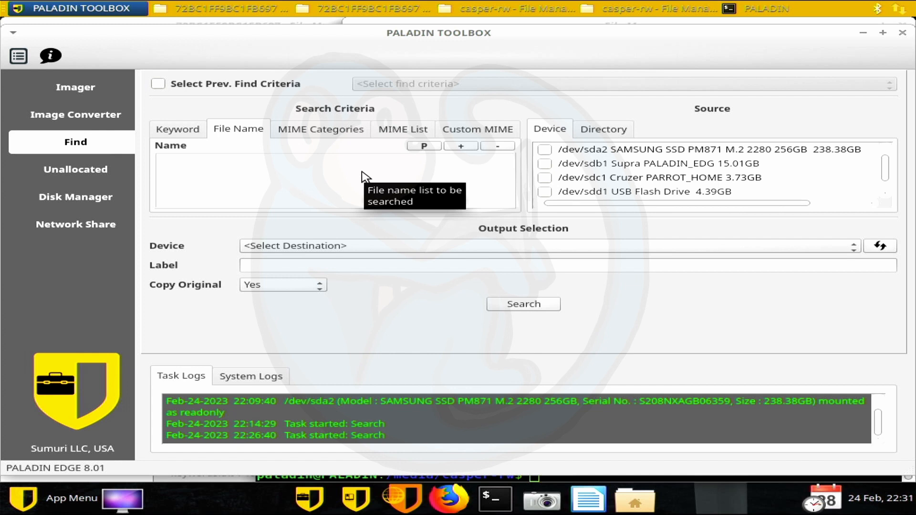
# Copy all the terms from keywords.txt on the casper-rw drive and close the document
pyautogui.hotkey('alt', 'Tab')
pyautogui.hotkey('alt', 'Tab')
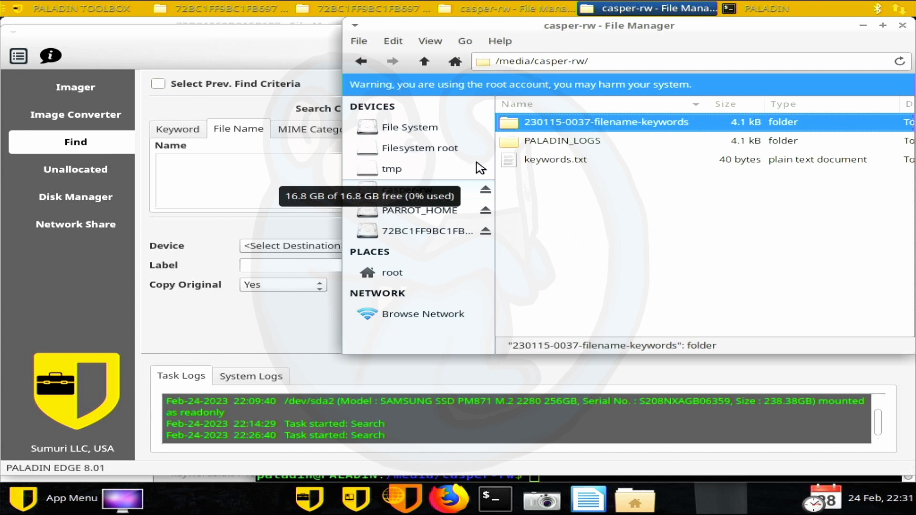
pyautogui.doubleClick(531, 160)
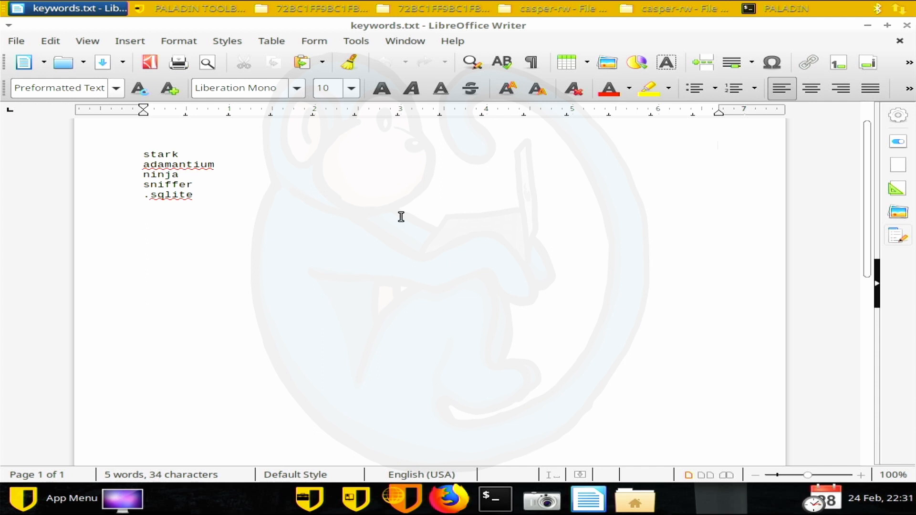
pyautogui.hotkey('ctrl', 'a')
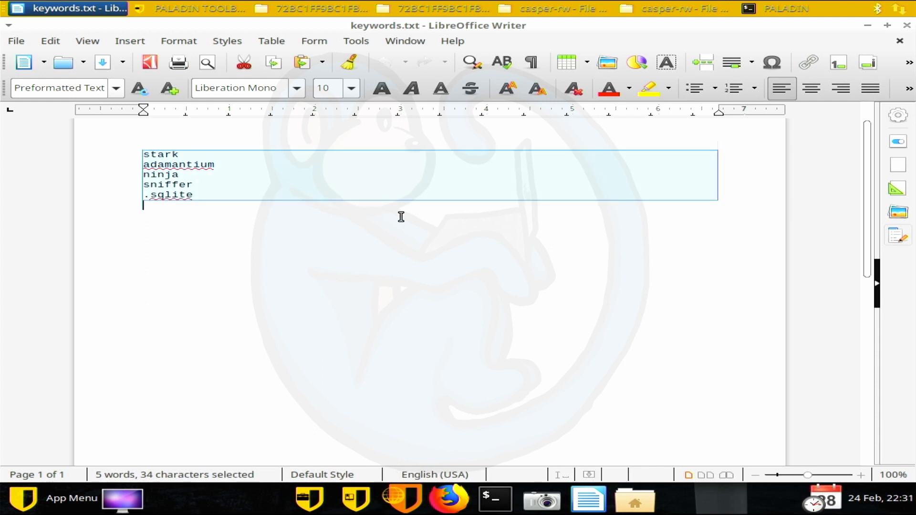
pyautogui.click(906, 28)
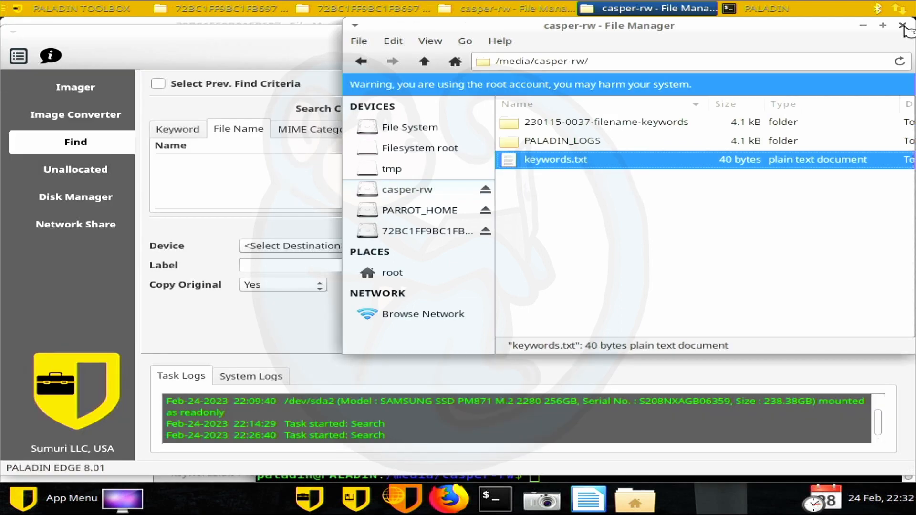
# Paste the copied terms as file name search criteria in PALADIN Toolbox and select /dev/sda2 and /dev/sdc1 as source devices
pyautogui.hotkey('alt', 'Tab')
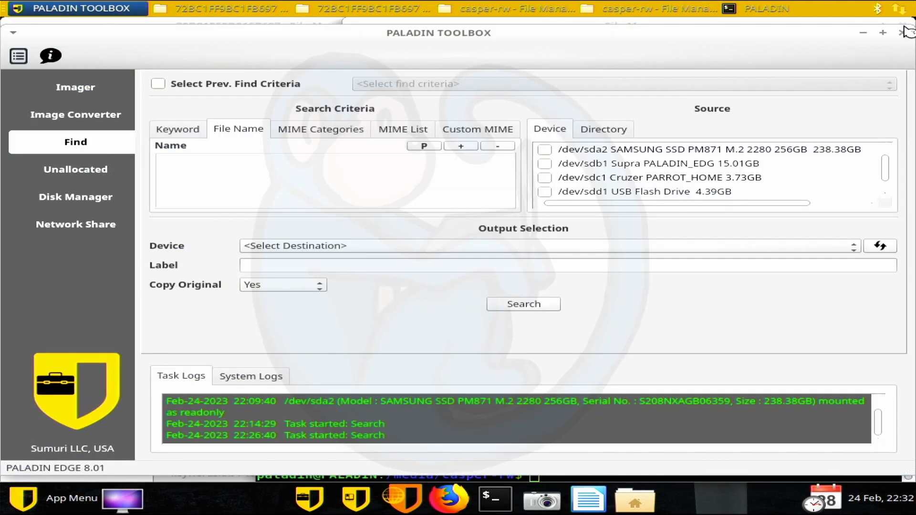
pyautogui.click(424, 147)
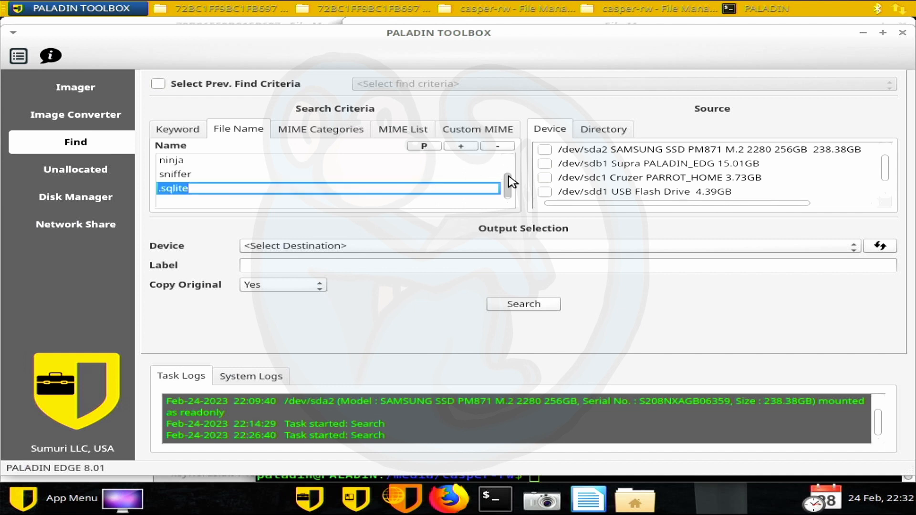
pyautogui.moveTo(509, 181)
pyautogui.mouseDown()
pyautogui.moveTo(511, 171)
pyautogui.moveTo(512, 194)
pyautogui.mouseUp()
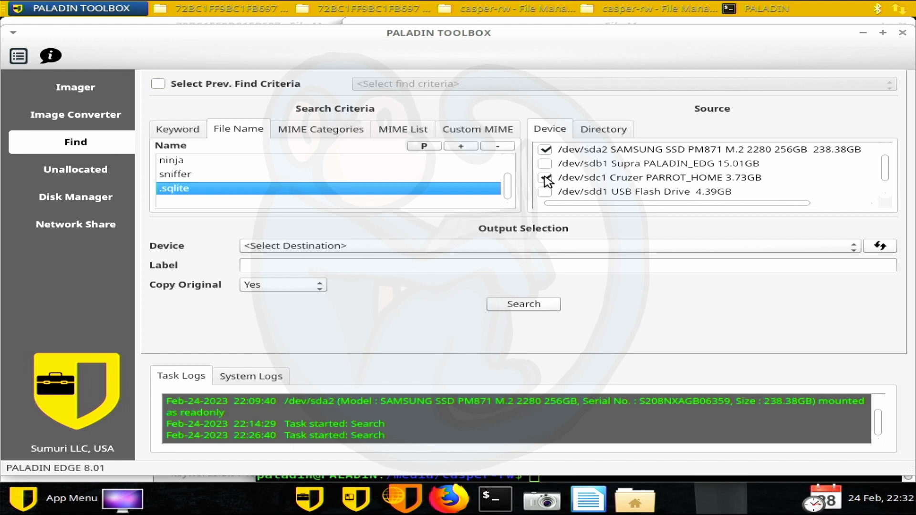
pyautogui.click(422, 252)
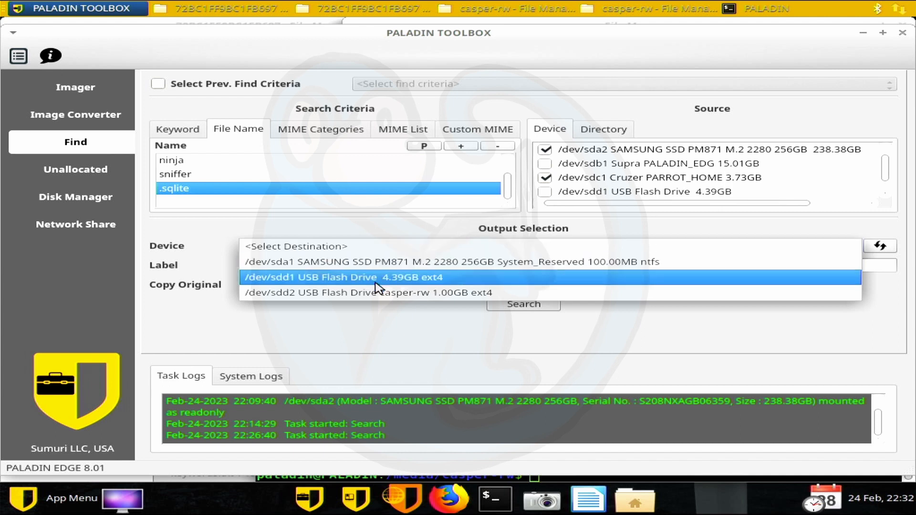
pyautogui.click(365, 293)
pyautogui.click(357, 267)
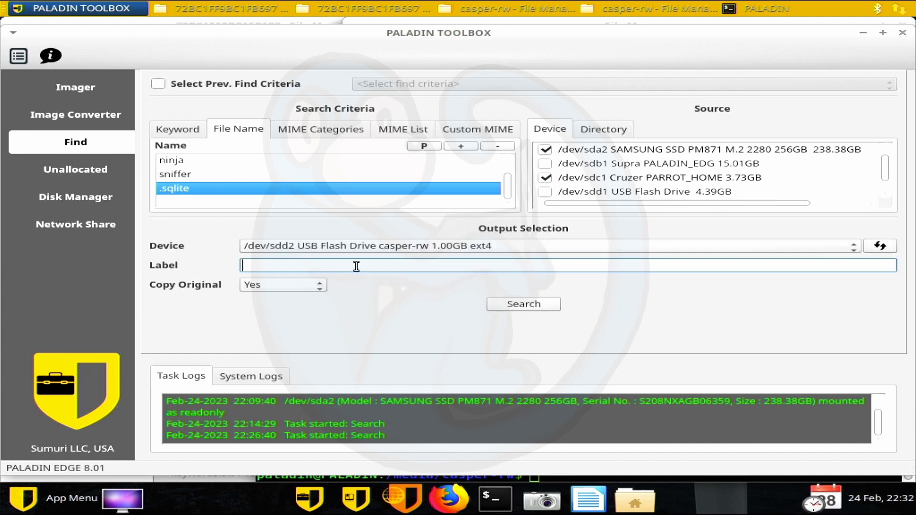
pyautogui.write('230115-0037-filename')
pyautogui.click(498, 305)
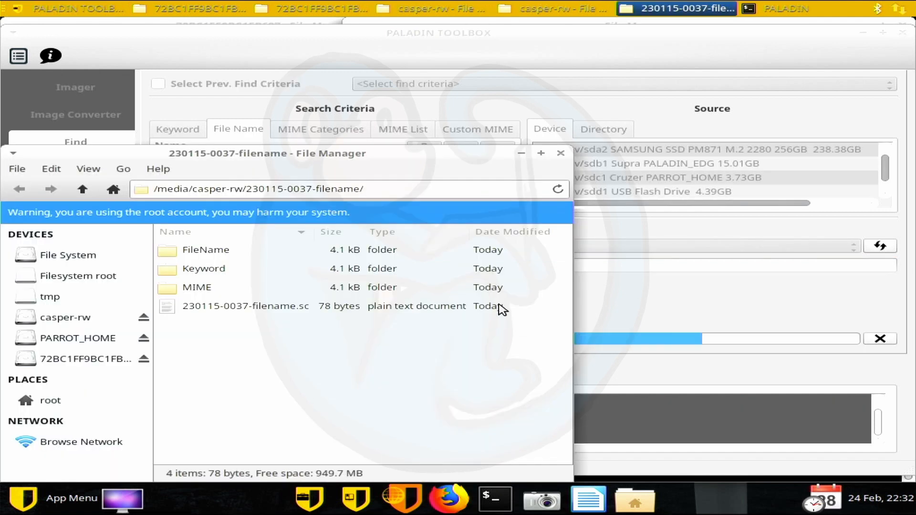
pyautogui.moveTo(185, 158); pyautogui.dragTo(527, 79)
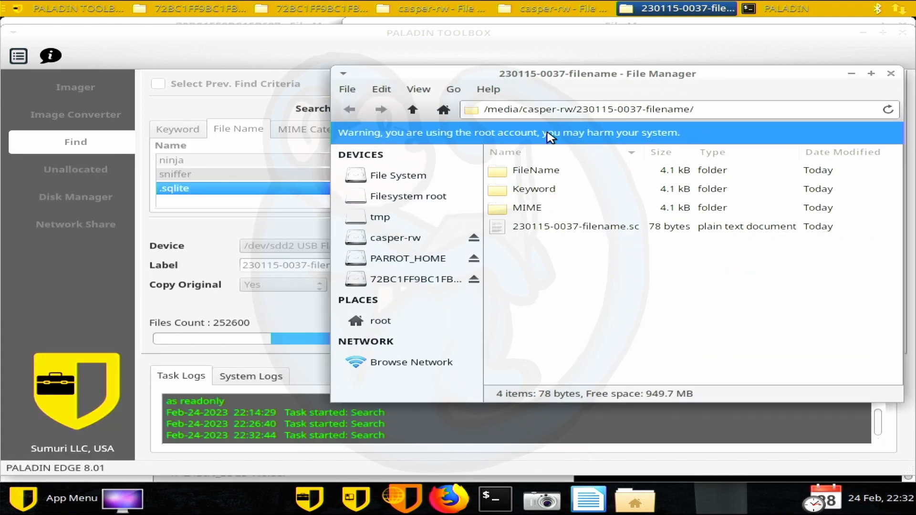
pyautogui.doubleClick(536, 228)
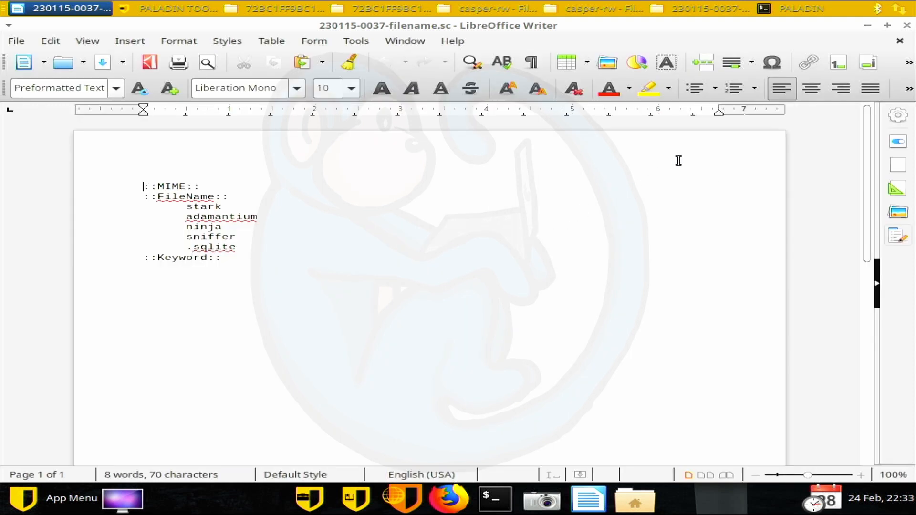
pyautogui.click(906, 24)
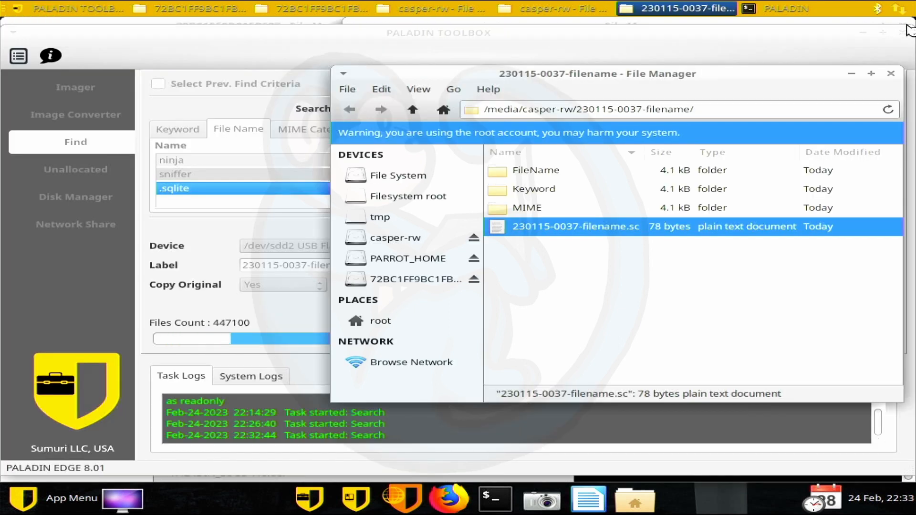
pyautogui.doubleClick(533, 191)
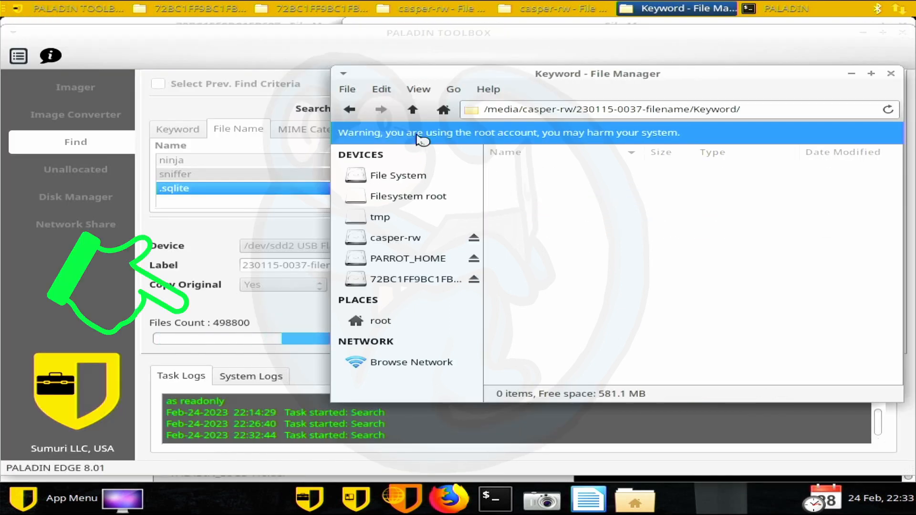
pyautogui.click(413, 109)
pyautogui.doubleClick(528, 207)
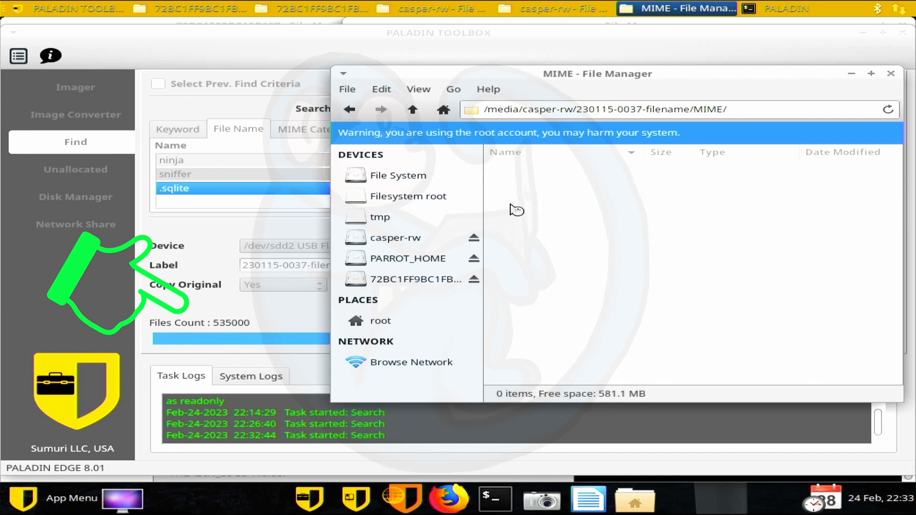
pyautogui.click(413, 109)
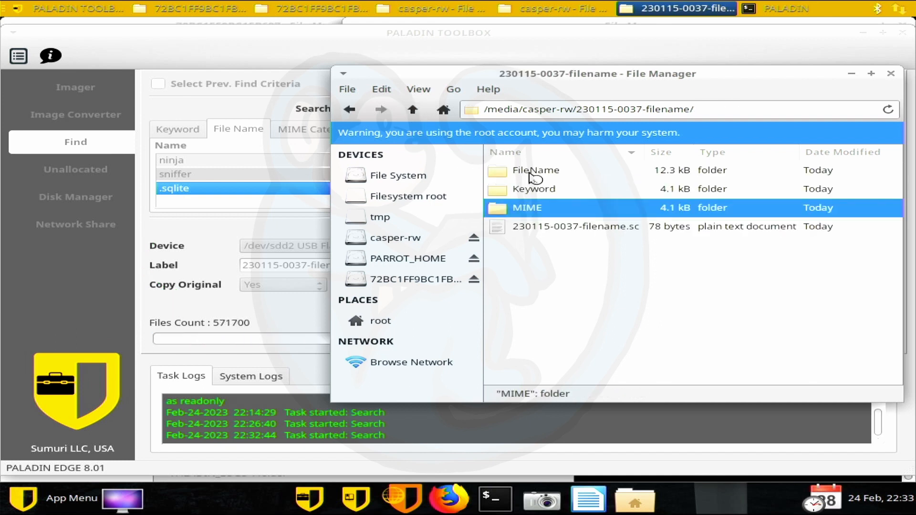
# Examine the files in the FileName results folder with the Name column widened, dismissing the search result summary once the search ends
pyautogui.doubleClick(534, 172)
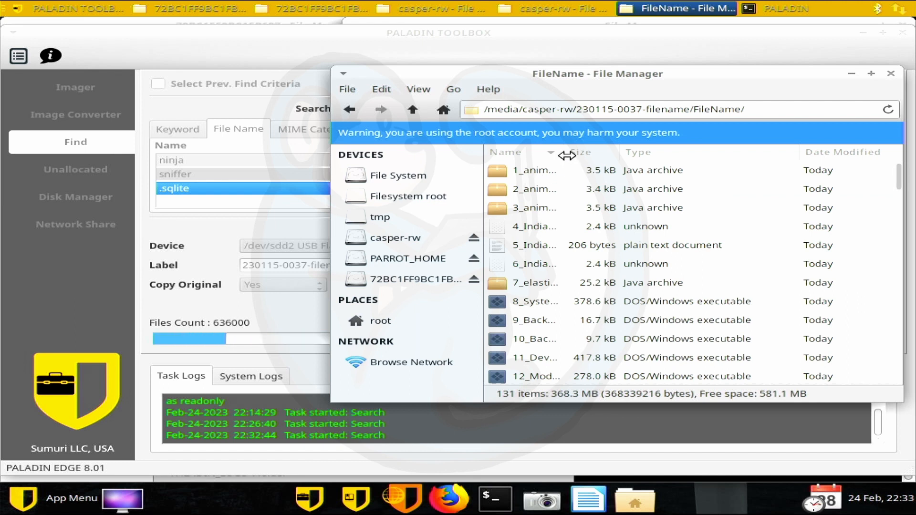
pyautogui.moveTo(567, 155); pyautogui.dragTo(678, 155)
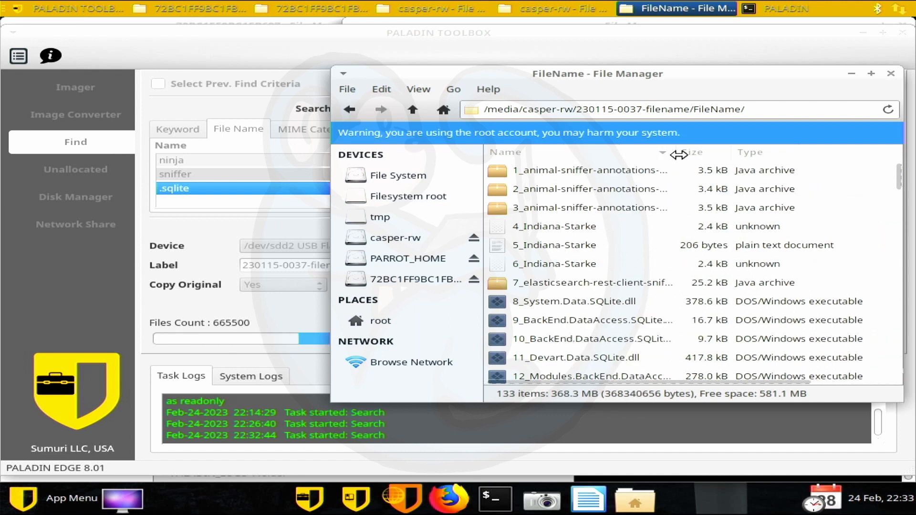
pyautogui.scroll(-2, 672, 179)
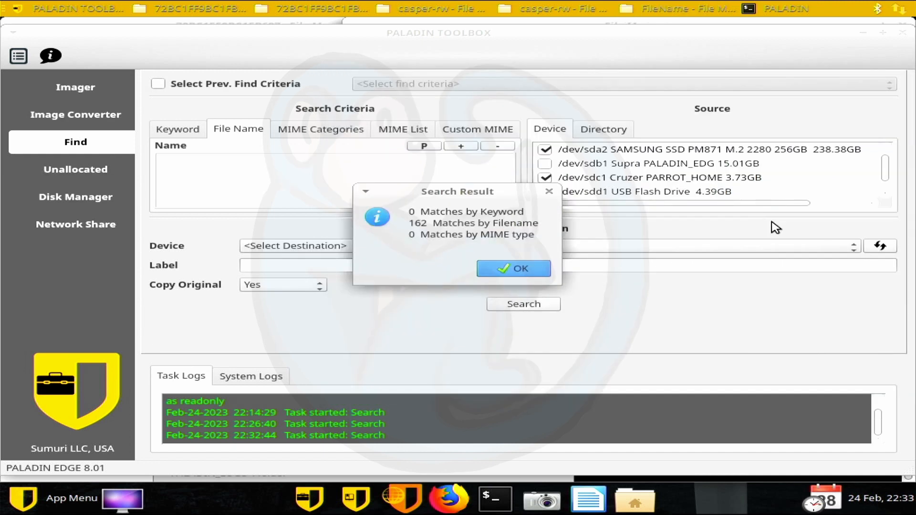
pyautogui.click(511, 270)
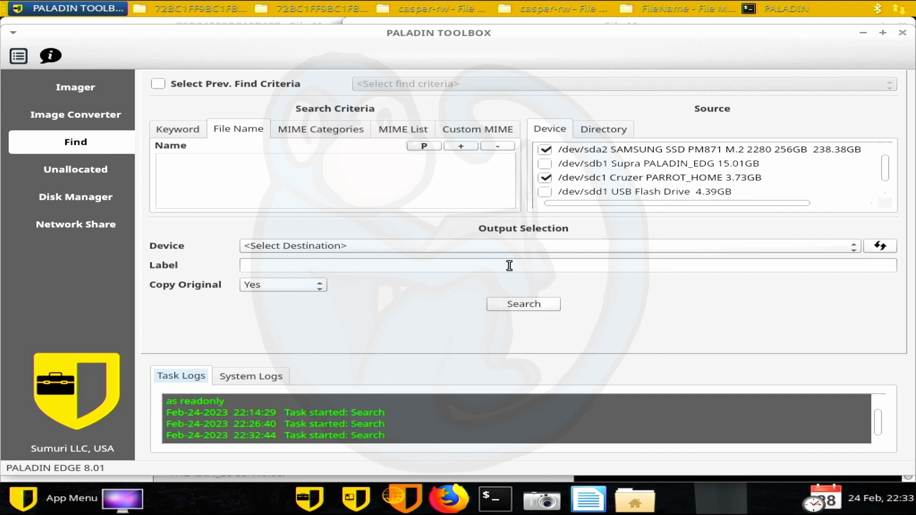
pyautogui.hotkey('alt', 'Tab')
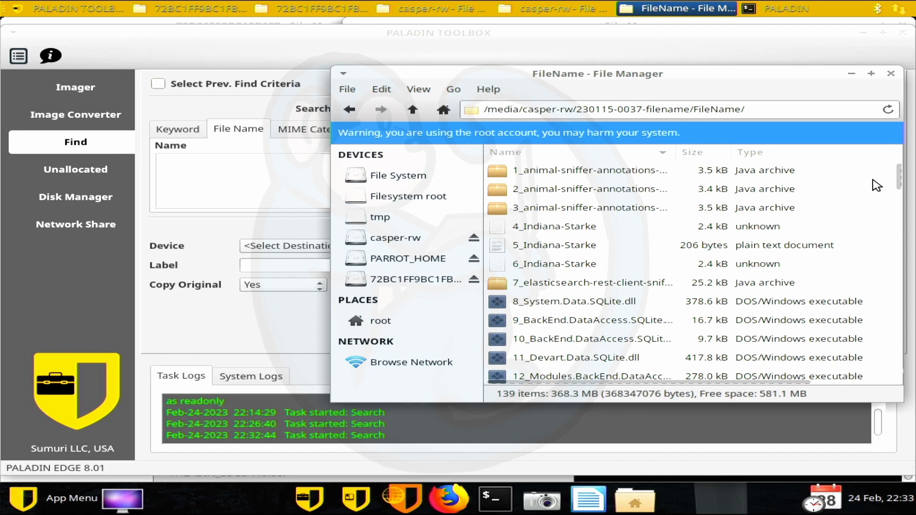
# Look through the FileName results list to its last files and widen the Name column for the full file names
pyautogui.scroll(-2, 897, 181)
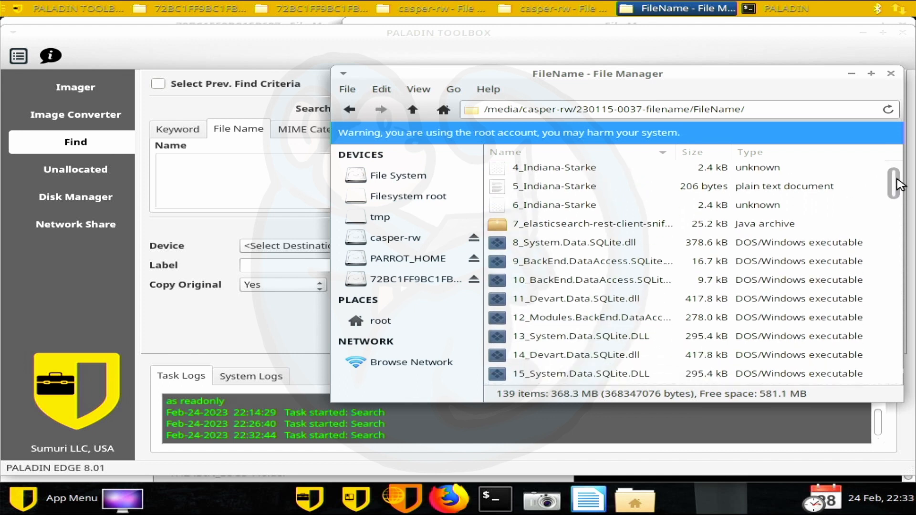
pyautogui.scroll(-2, 900, 229)
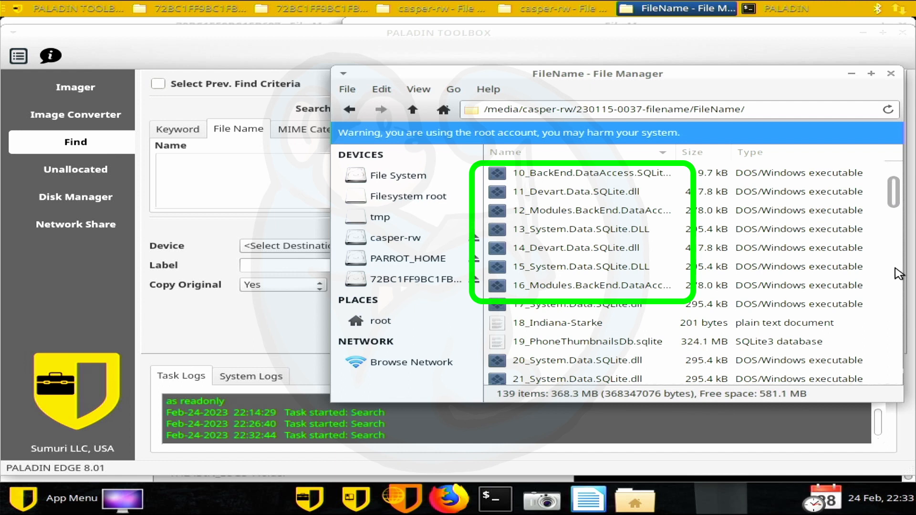
pyautogui.scroll(-1, 899, 275)
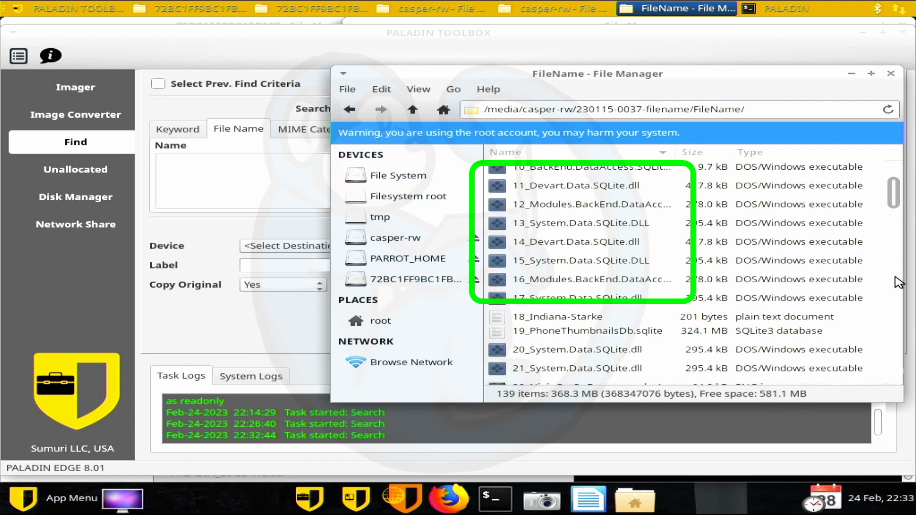
pyautogui.scroll(-1, 899, 282)
pyautogui.scroll(-3, 901, 301)
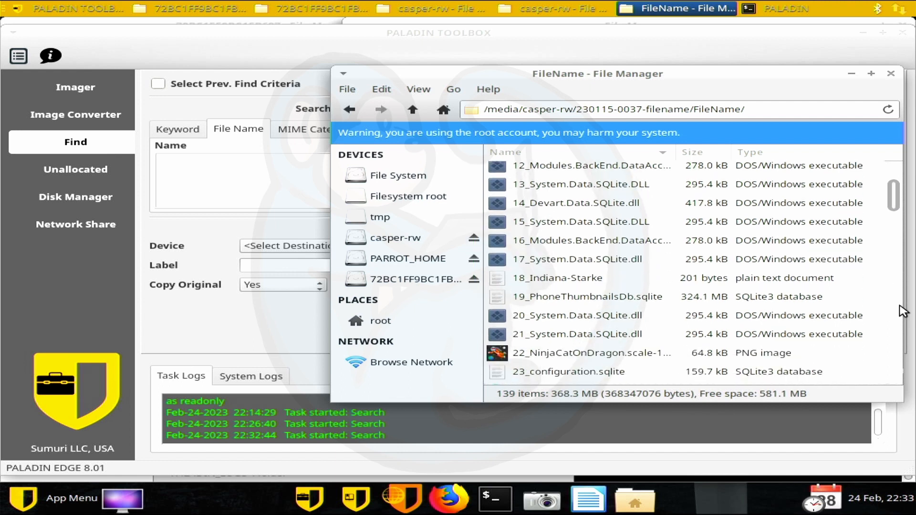
pyautogui.moveTo(893, 196); pyautogui.dragTo(894, 389)
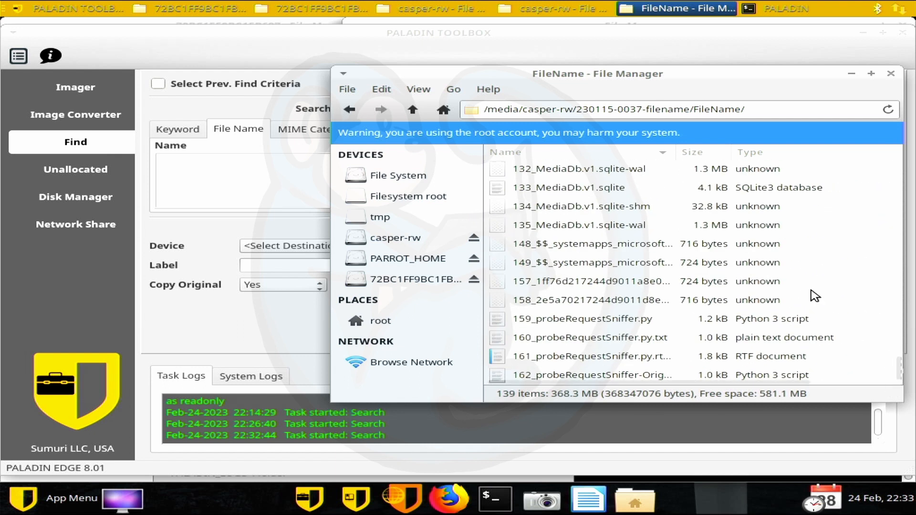
pyautogui.moveTo(676, 152); pyautogui.dragTo(802, 158)
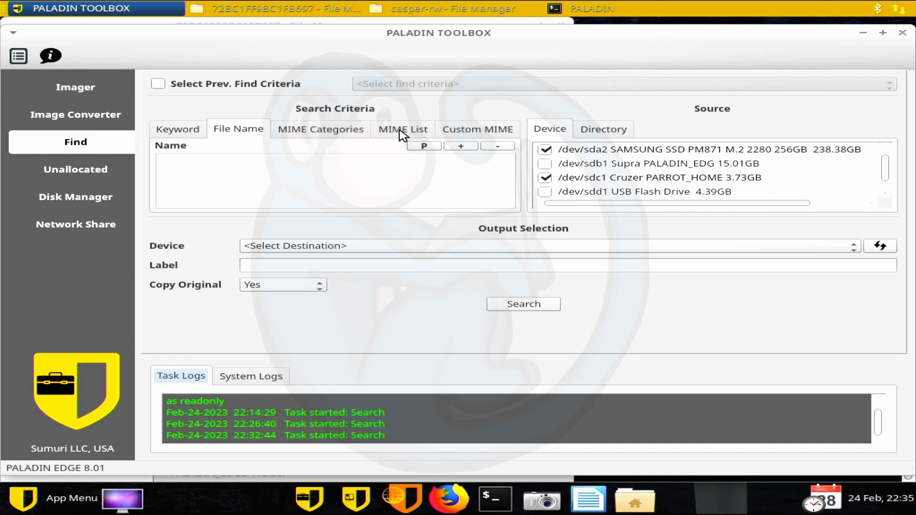
# Select the text/, video/ and image/ MIME categories as search criteria
pyautogui.click(328, 136)
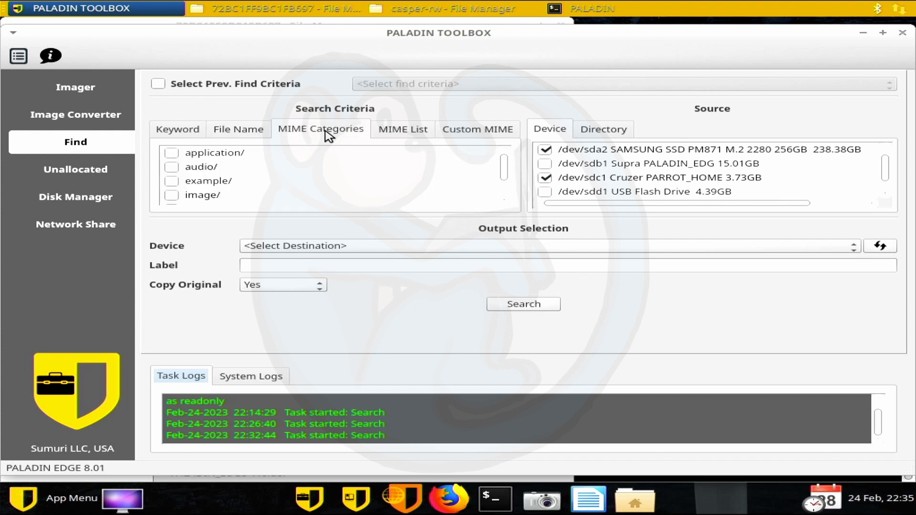
pyautogui.scroll(-2, 506, 172)
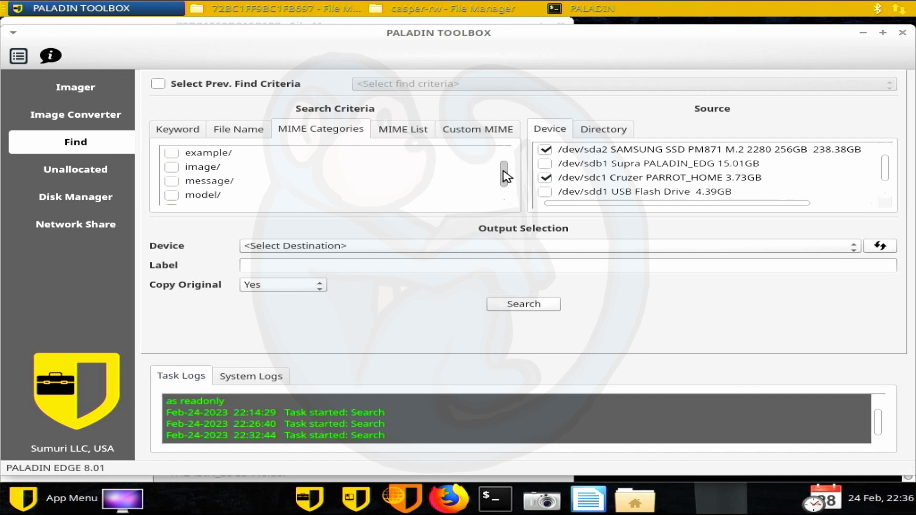
pyautogui.click(173, 181)
pyautogui.click(173, 195)
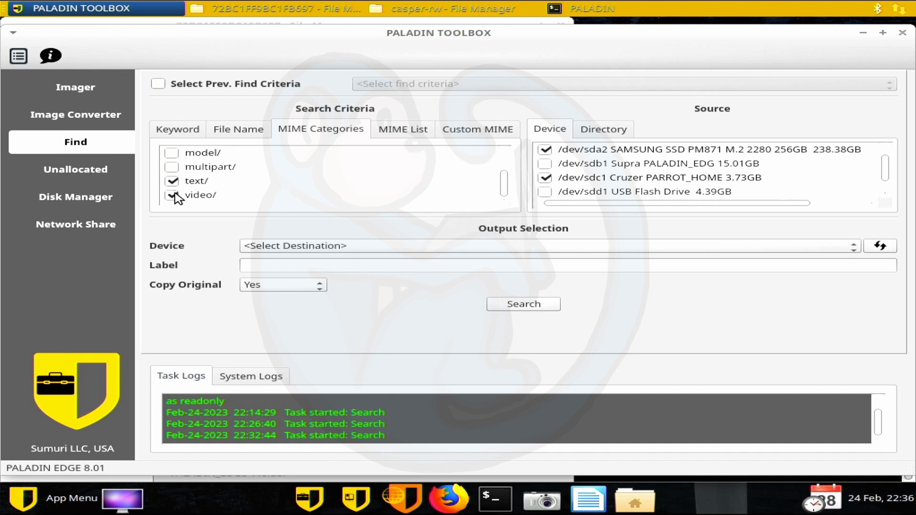
pyautogui.click(173, 181)
pyautogui.scroll(3, 501, 178)
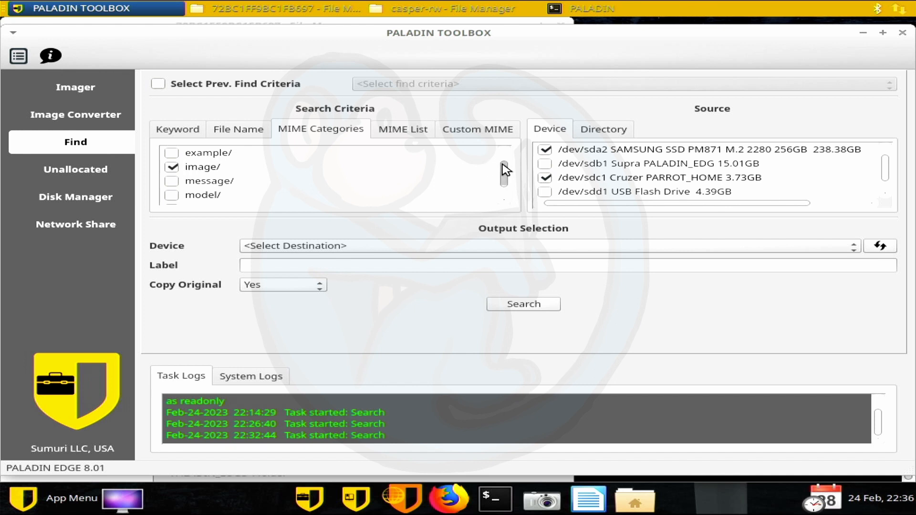
# Clear the text/, video/ and image/ selections from the MIME categories
pyautogui.scroll(-2, 506, 182)
pyautogui.scroll(-1, 507, 182)
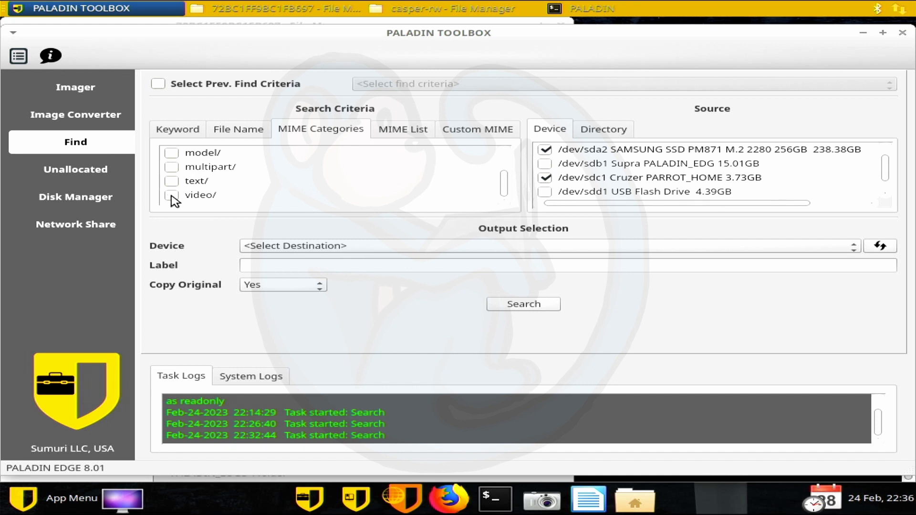
pyautogui.scroll(2, 504, 168)
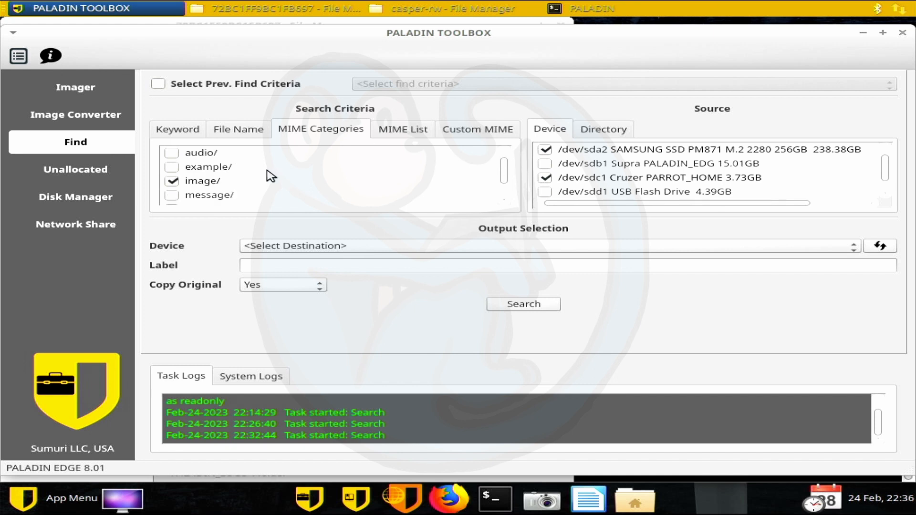
pyautogui.click(172, 183)
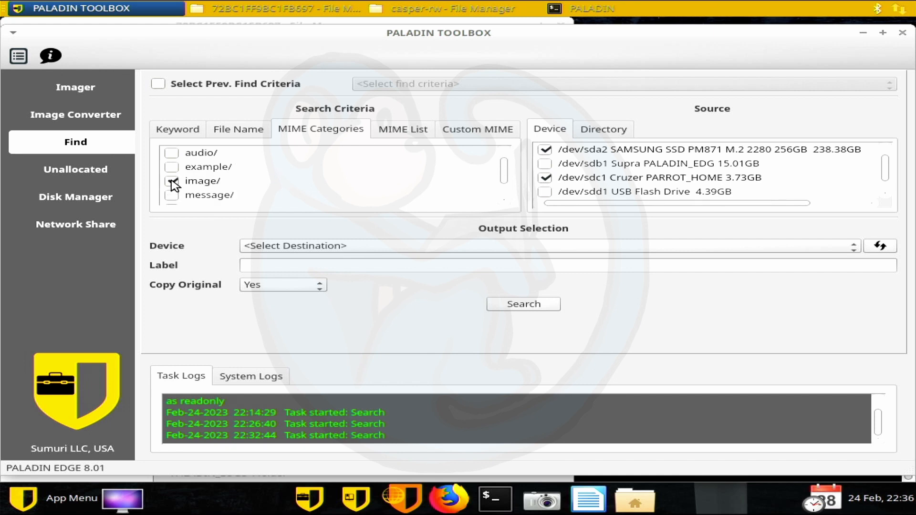
# Select image/jpeg from the list of individual MIME types and view the custom MIME type criteria
pyautogui.click(401, 131)
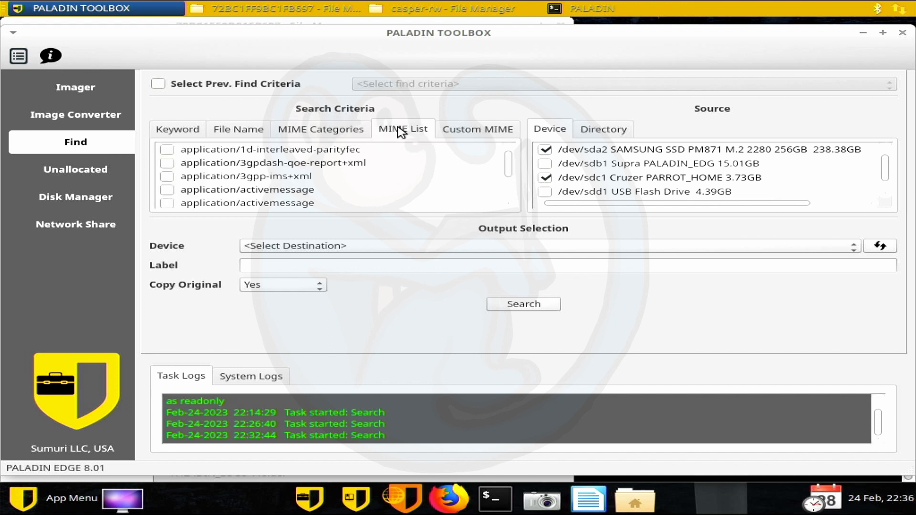
pyautogui.moveTo(508, 164)
pyautogui.mouseDown()
pyautogui.moveTo(508, 193)
pyautogui.moveTo(507, 172)
pyautogui.mouseUp()
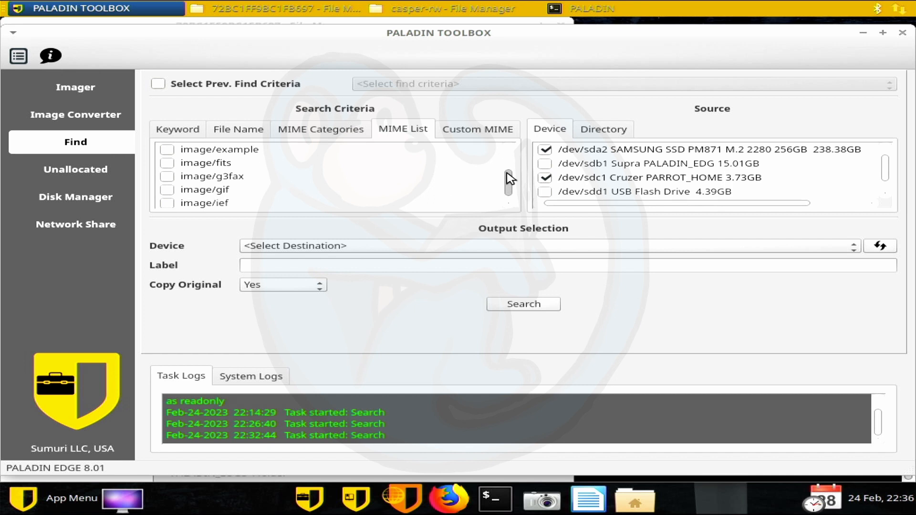
pyautogui.scroll(-2, 439, 194)
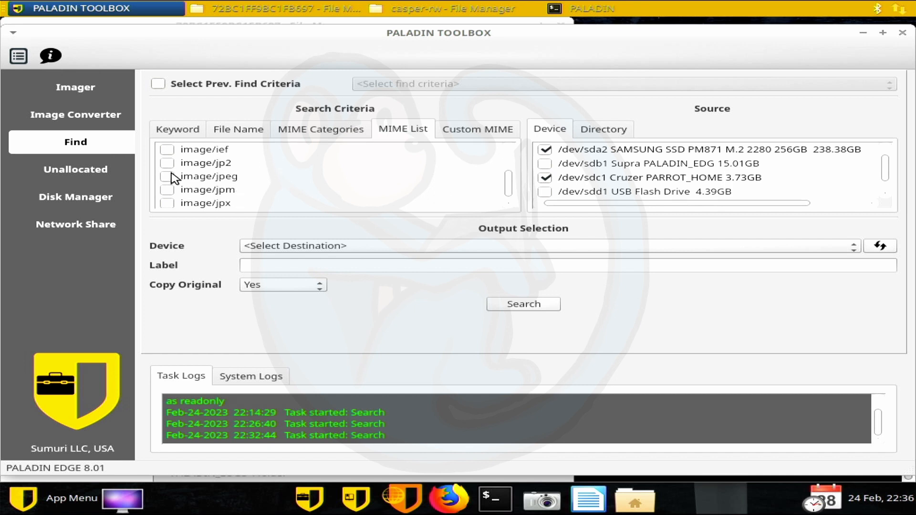
pyautogui.click(168, 176)
pyautogui.click(485, 134)
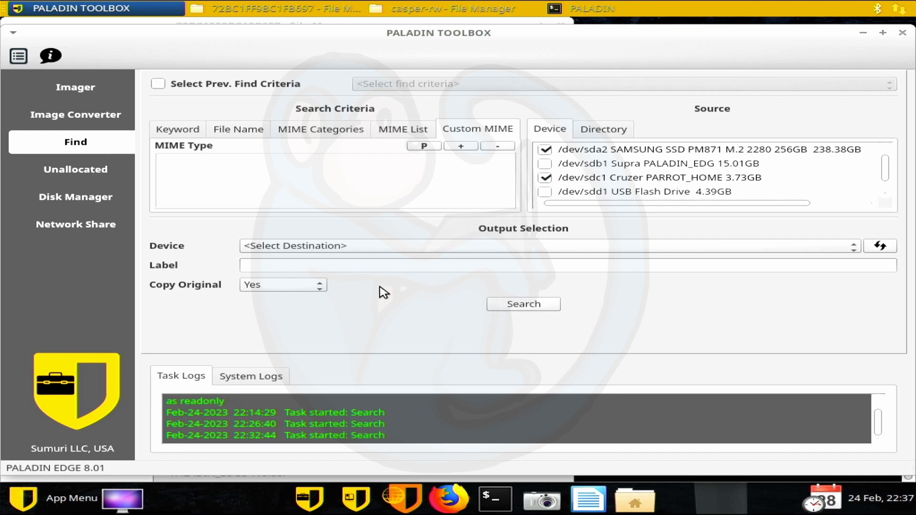
pyautogui.click(378, 247)
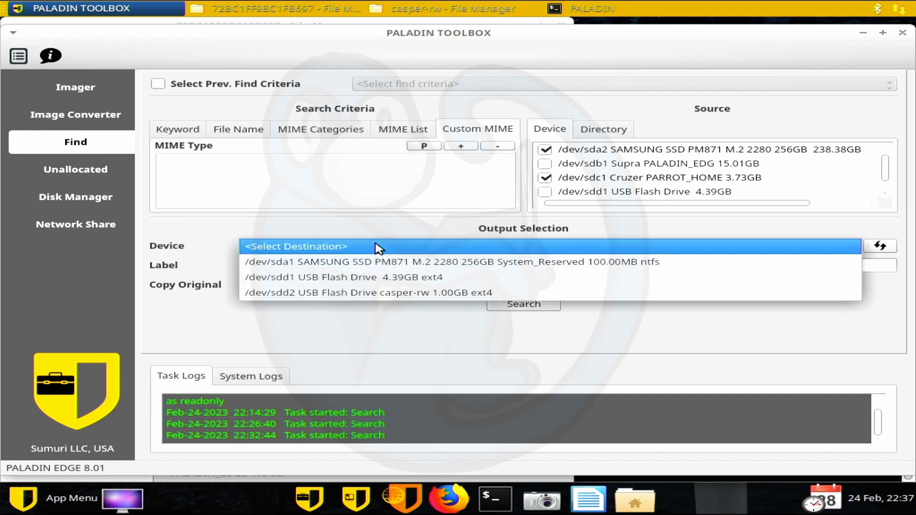
pyautogui.click(356, 293)
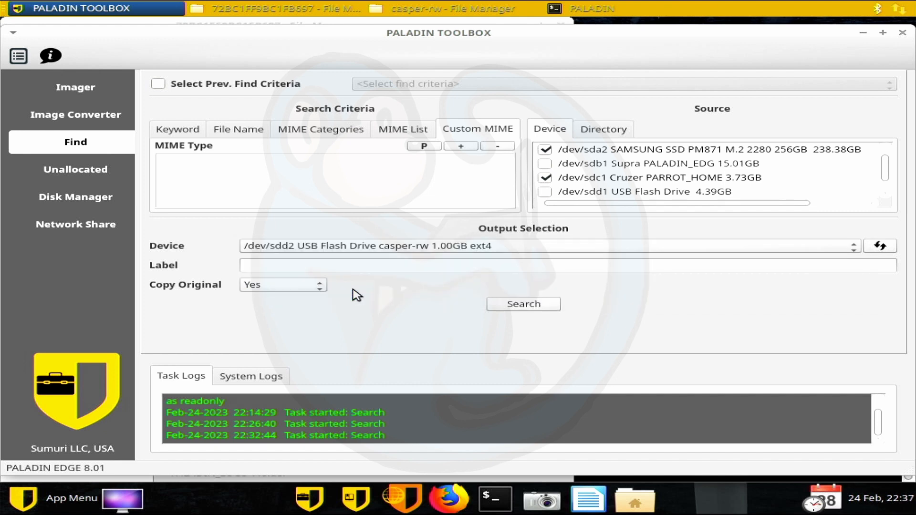
pyautogui.click(365, 266)
pyautogui.write('230115-0037')
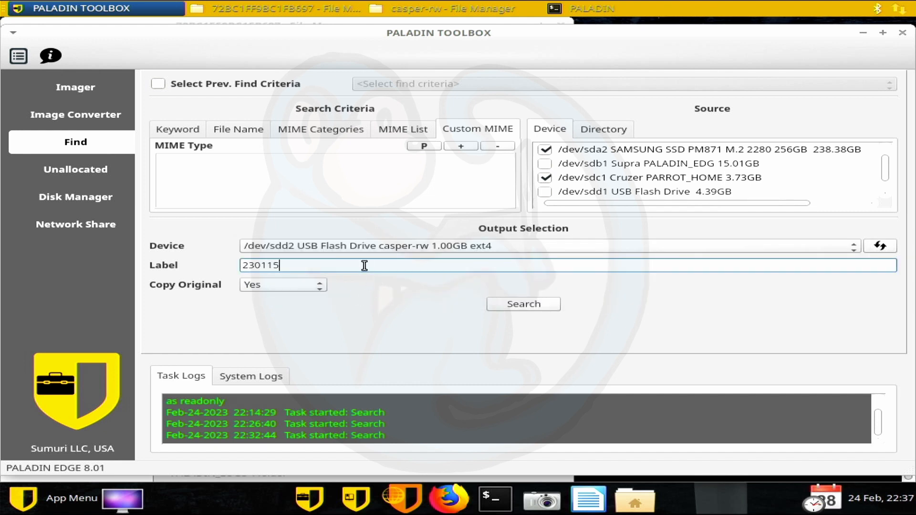
pyautogui.write('-MIME')
pyautogui.click(500, 306)
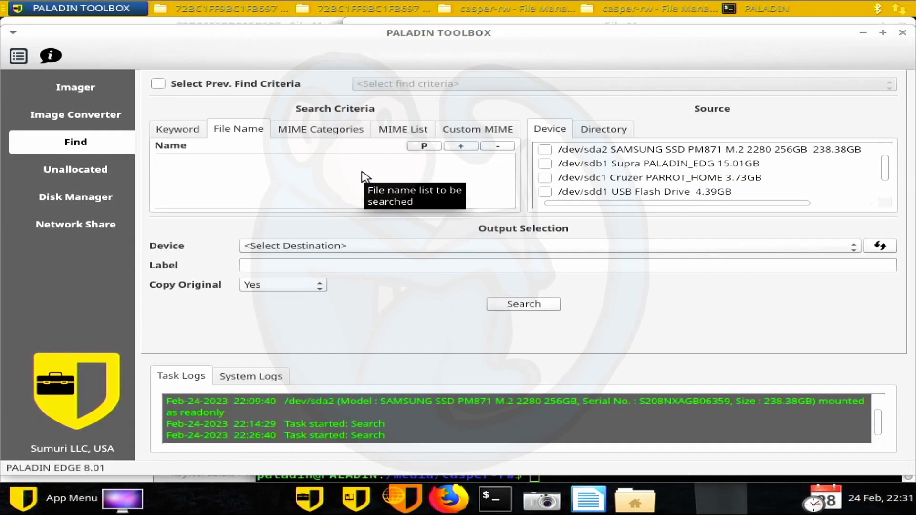
# Copy the whole keyword list from keywords.txt in the casper-rw folder, close the document, and return to PALADIN Toolbox
pyautogui.hotkey('alt', 'Tab')
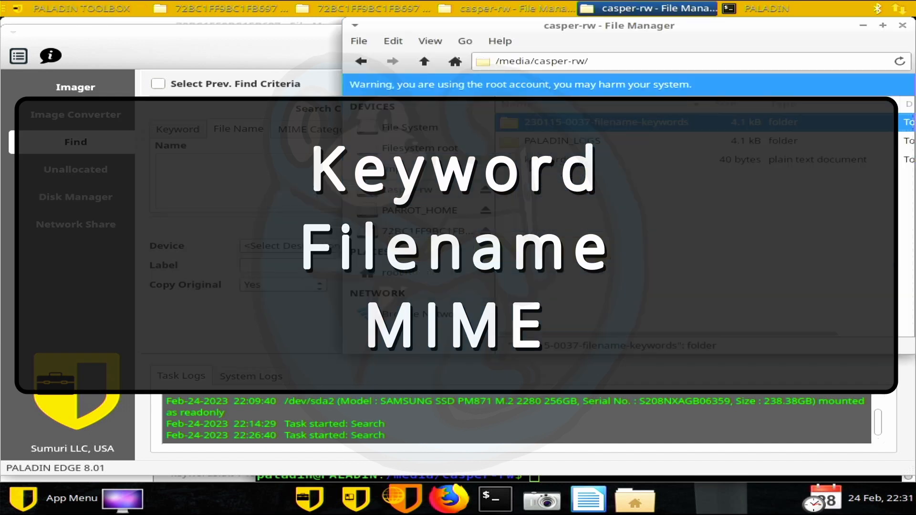
pyautogui.doubleClick(525, 162)
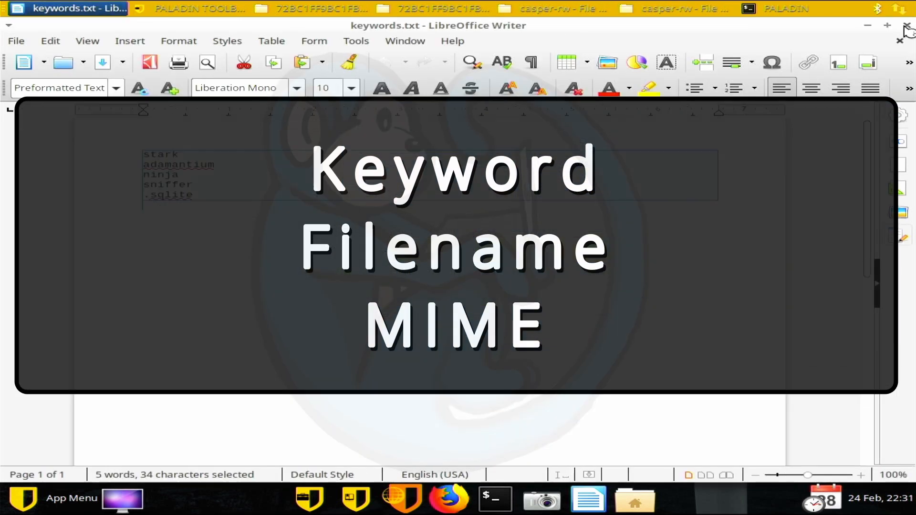
pyautogui.click(903, 26)
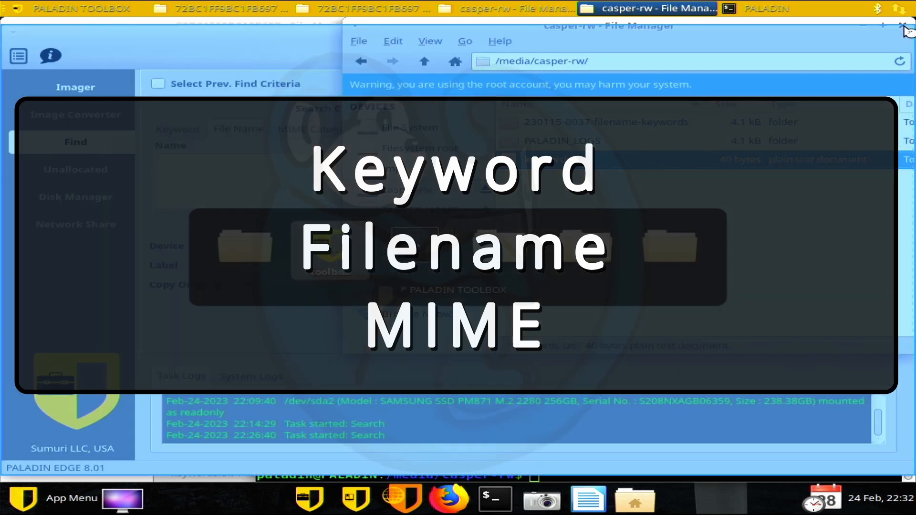
pyautogui.click(903, 26)
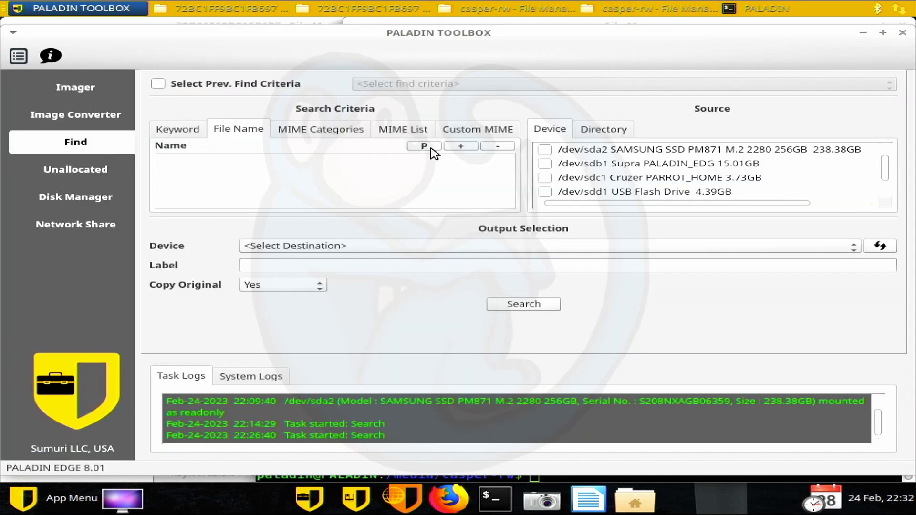
# Paste the copied keywords stark, adamantium, ninja, sniffer and .sqlite into the file name search criteria and review the list
pyautogui.click(424, 147)
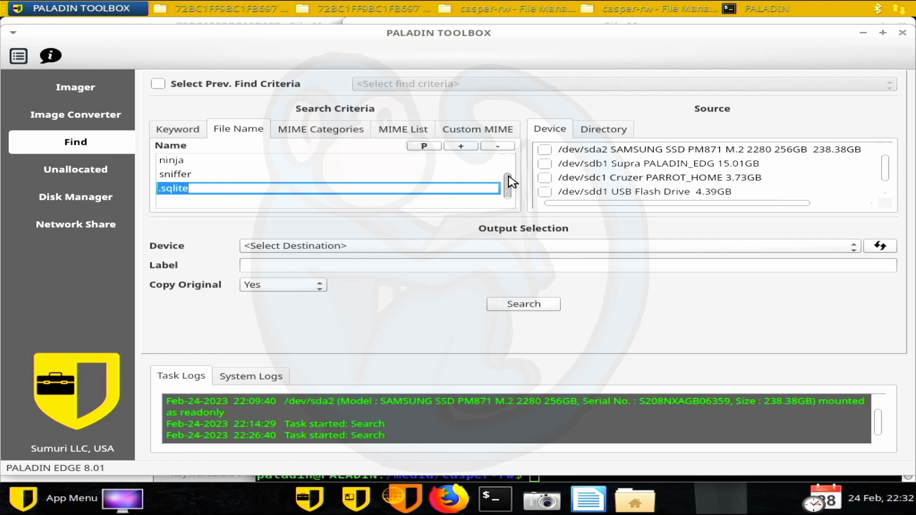
pyautogui.press('Return')
pyautogui.moveTo(509, 176); pyautogui.dragTo(509, 162)
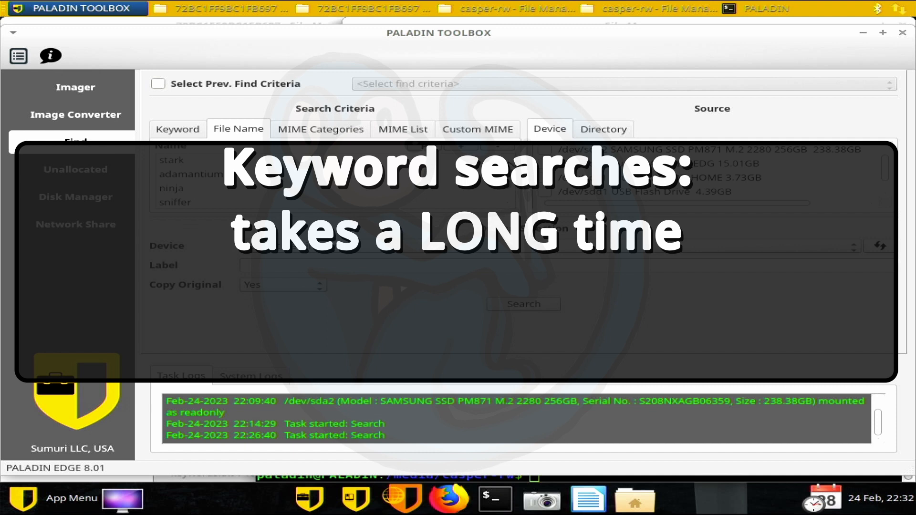
pyautogui.moveTo(509, 162); pyautogui.dragTo(509, 164)
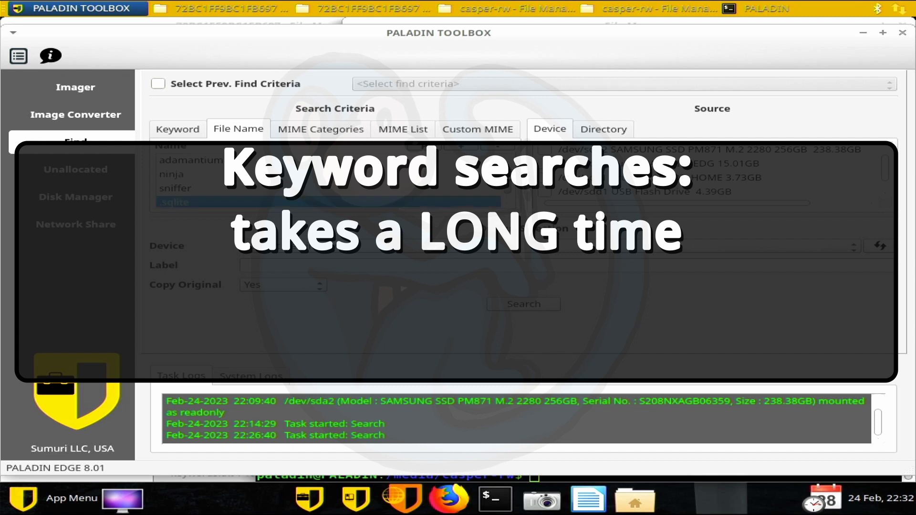